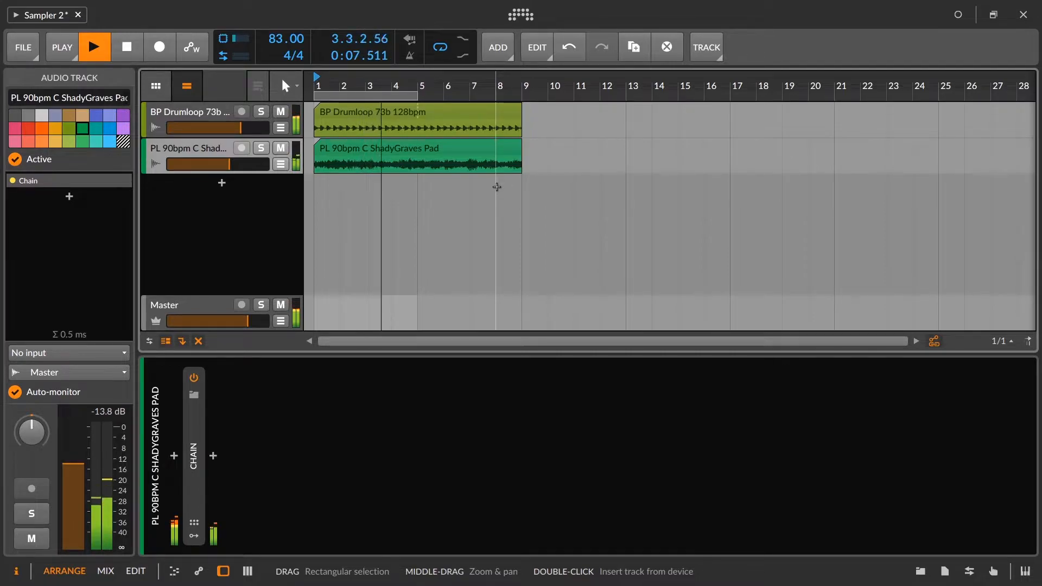
# Step: Load EM Dubstep India Drum Loop 130 02.wav into a Sampler on a new instrument track and lower its velocity sensitivity
pyautogui.press('space')
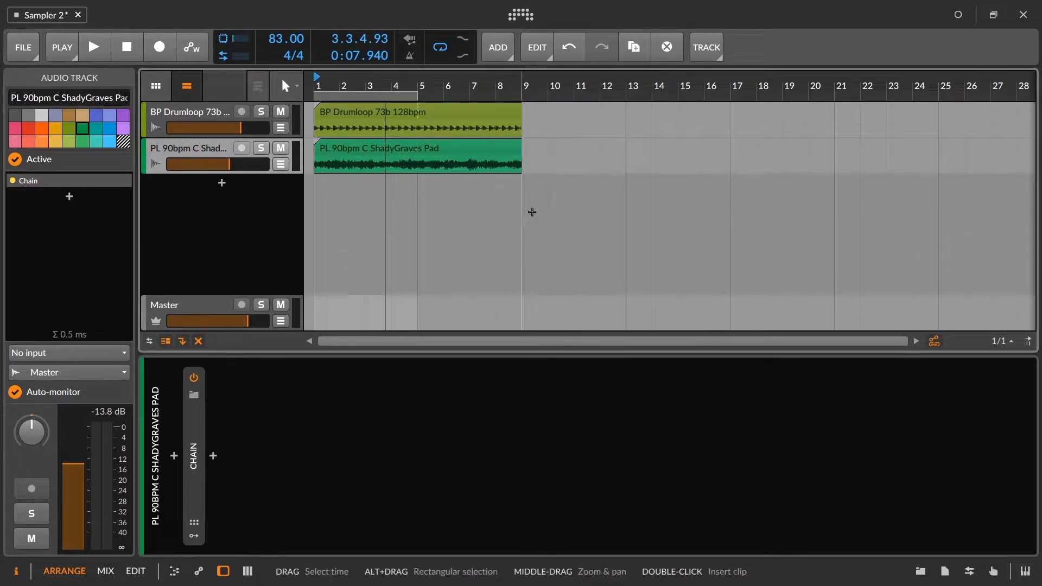
pyautogui.click(918, 571)
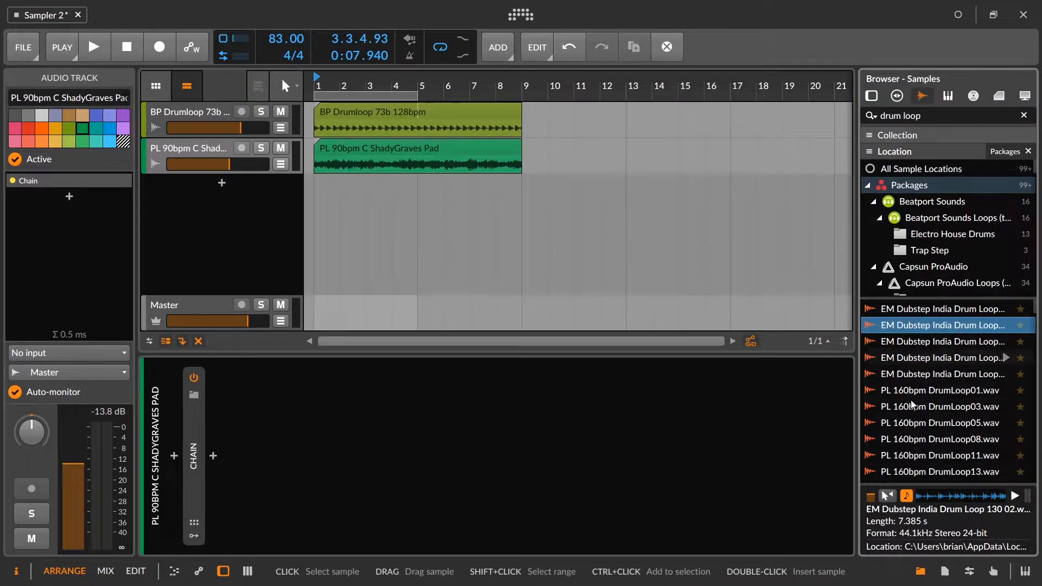
pyautogui.moveTo(909, 332); pyautogui.dragTo(193, 187)
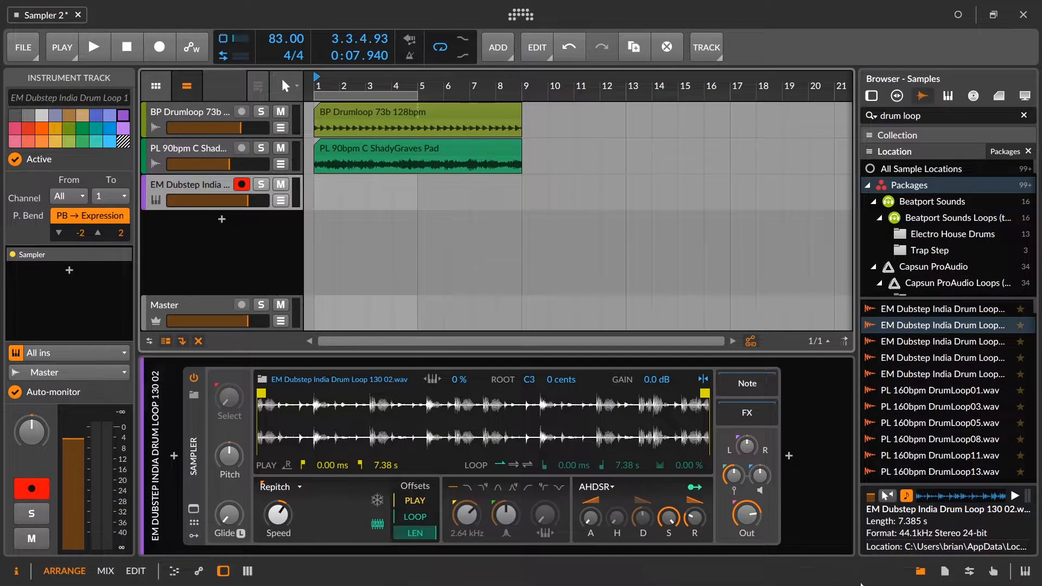
pyautogui.click(920, 571)
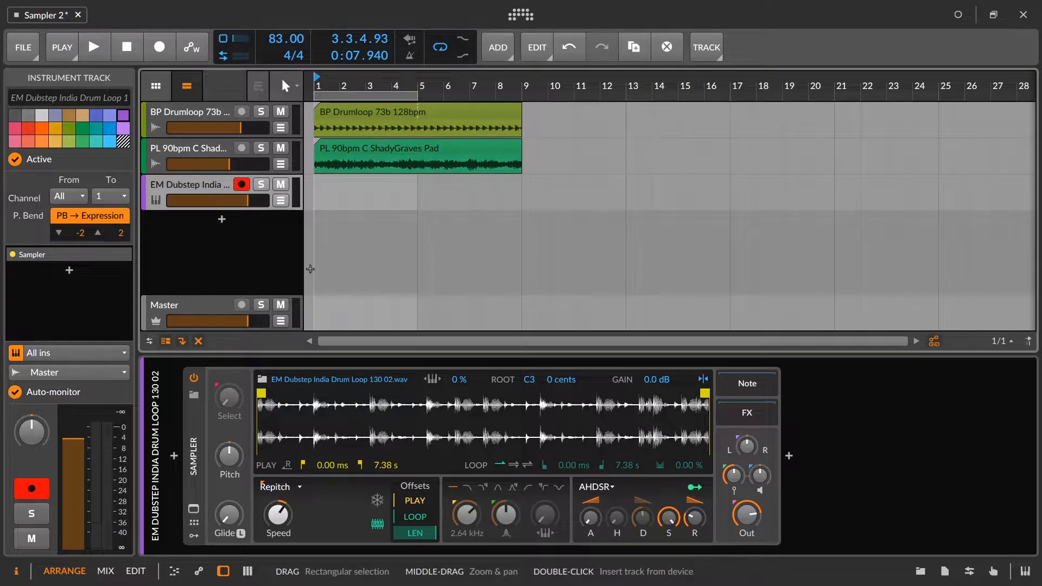
pyautogui.moveTo(742, 510); pyautogui.dragTo(733, 481)
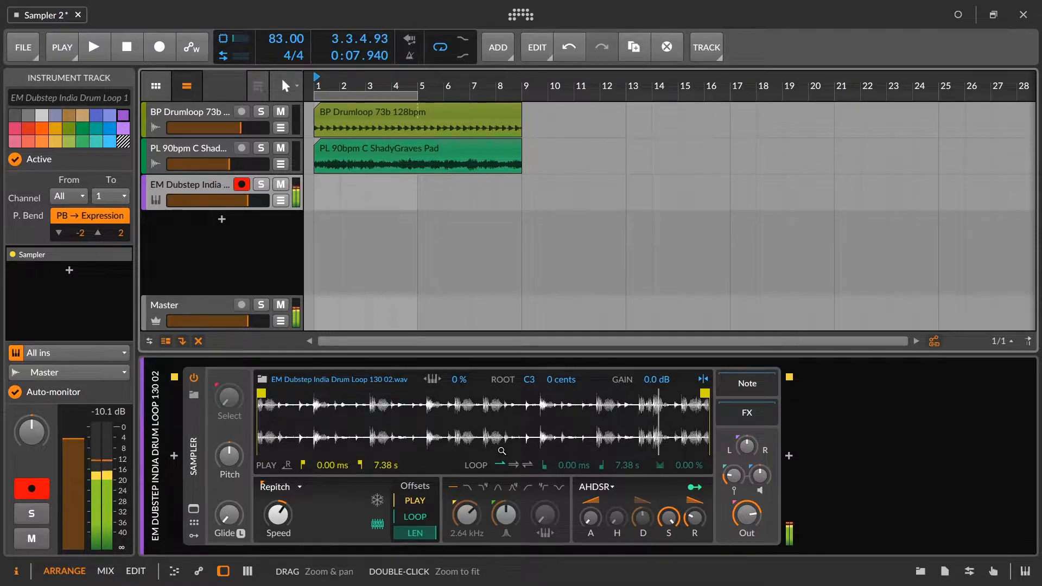
# Step: Trim the Sampler's play range to a single hit, starting at about 692 ms and ending at about 910 ms
pyautogui.moveTo(262, 393); pyautogui.dragTo(524, 395)
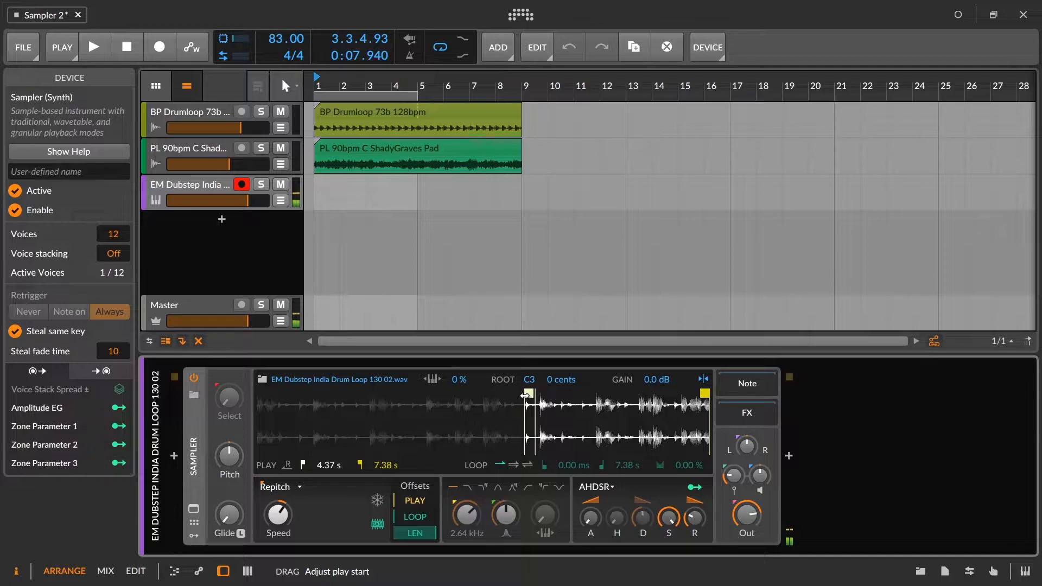
pyautogui.moveTo(524, 395); pyautogui.dragTo(297, 392)
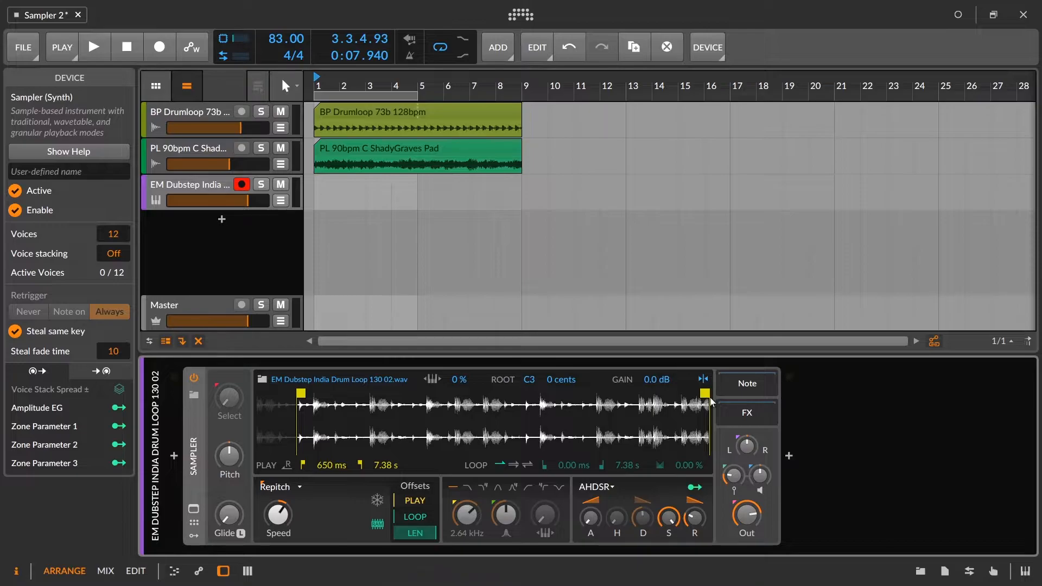
pyautogui.moveTo(707, 400)
pyautogui.mouseDown()
pyautogui.moveTo(308, 429)
pyautogui.moveTo(381, 444)
pyautogui.moveTo(425, 475)
pyautogui.mouseUp()
pyautogui.moveTo(326, 393); pyautogui.dragTo(358, 393)
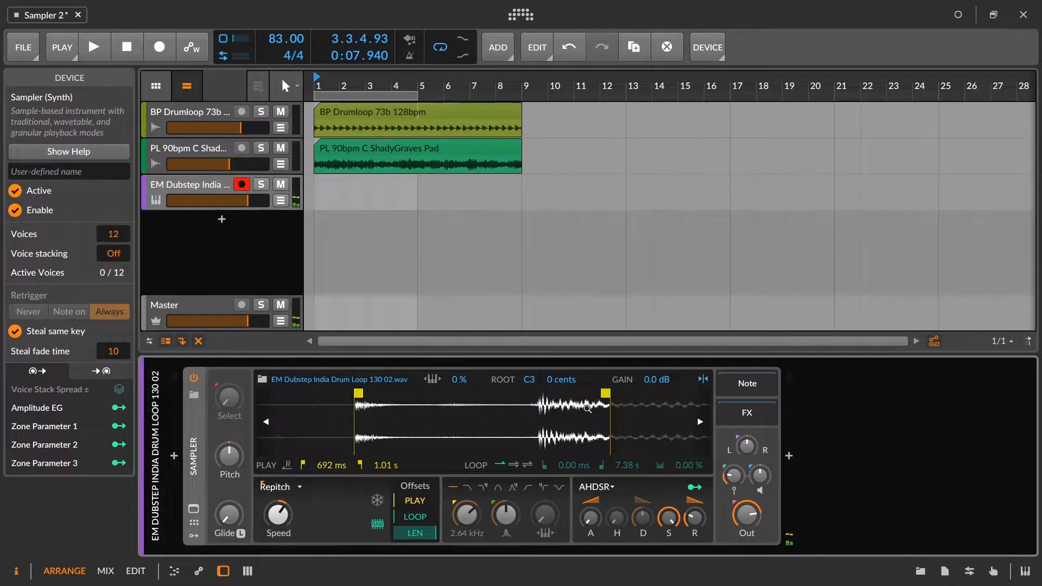
pyautogui.moveTo(608, 399)
pyautogui.mouseDown()
pyautogui.moveTo(517, 398)
pyautogui.moveTo(528, 397)
pyautogui.mouseUp()
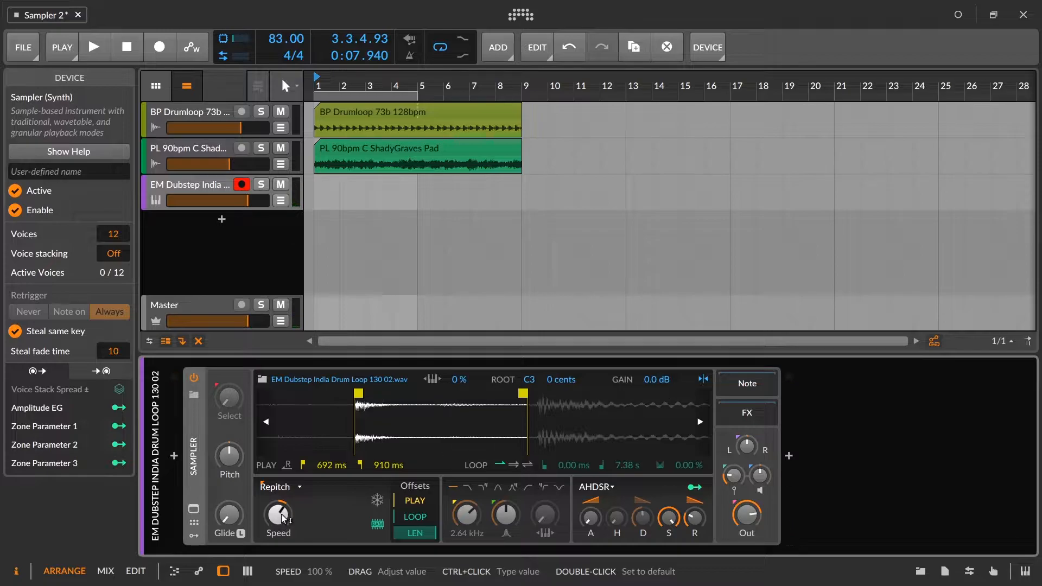
# Step: Try a slower Sampler playback speed of 62.7 %
pyautogui.moveTo(282, 522); pyautogui.dragTo(282, 545)
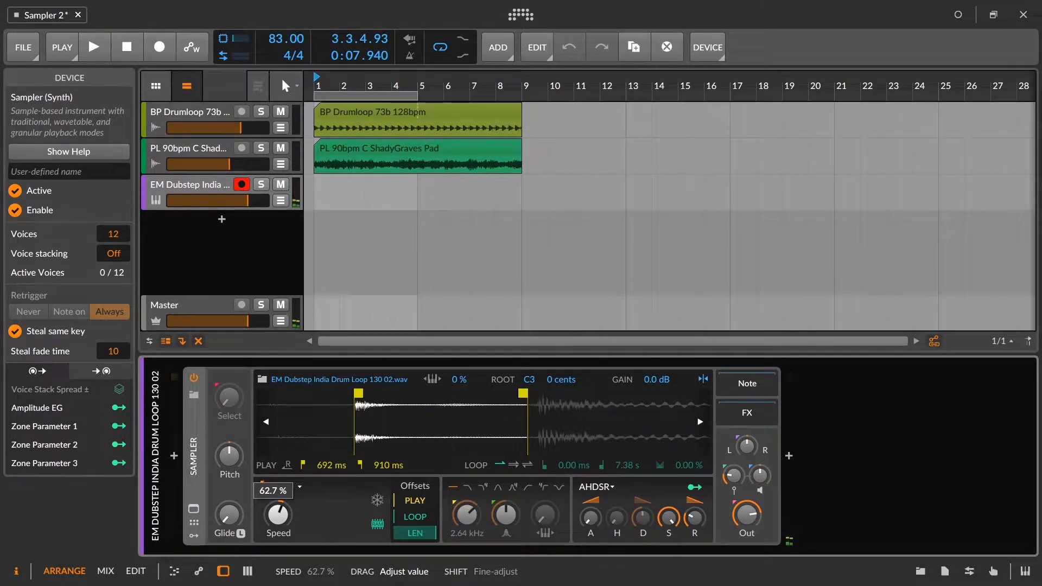
pyautogui.moveTo(282, 522); pyautogui.dragTo(282, 516)
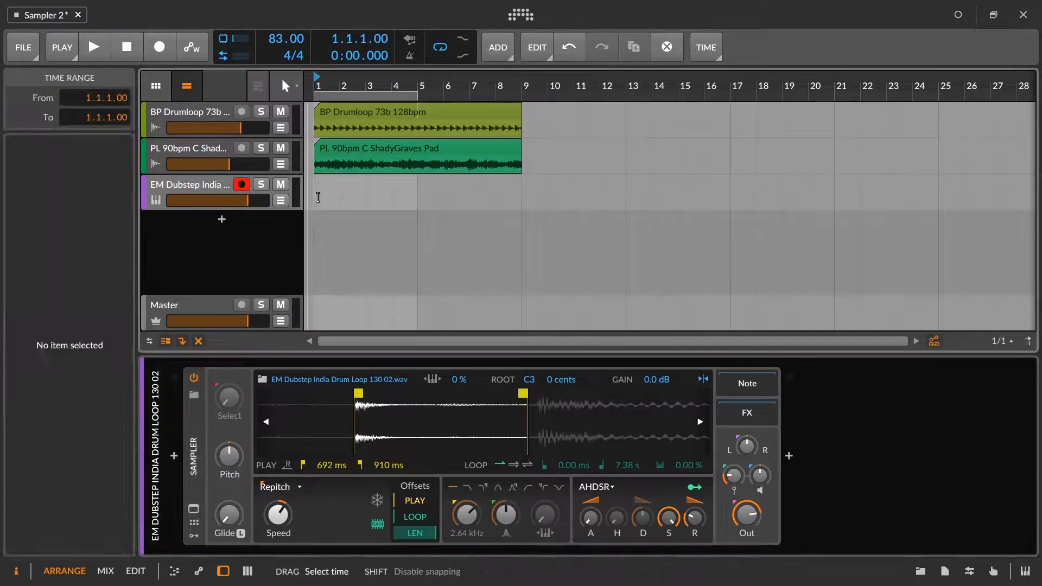
# Step: Create a two-bar clip at bar 1 on the EM Dubstep India track and open it in the note editor
pyautogui.doubleClick(341, 191)
pyautogui.moveTo(339, 186); pyautogui.dragTo(362, 184)
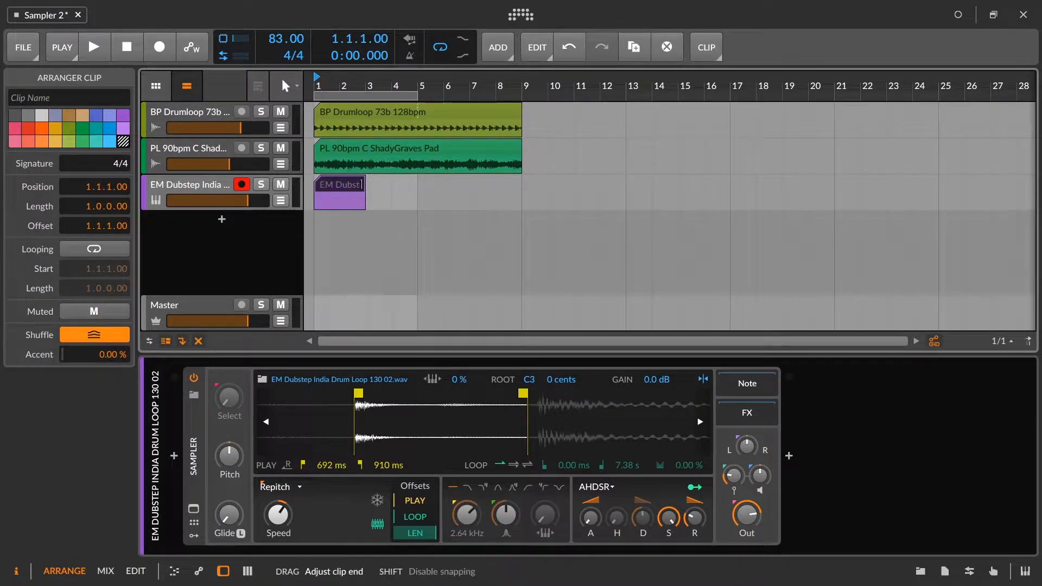
pyautogui.doubleClick(347, 193)
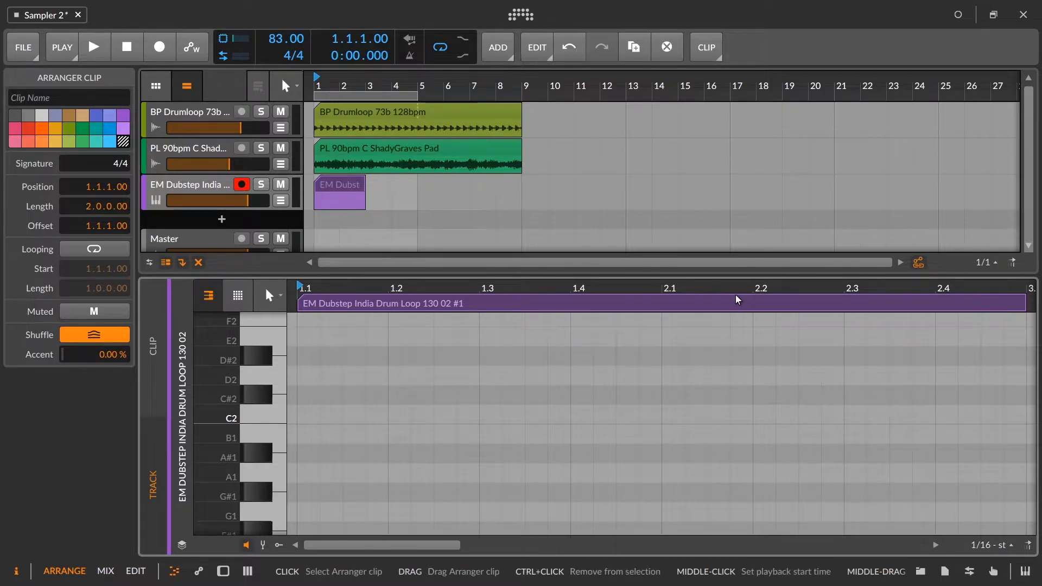
pyautogui.moveTo(739, 286); pyautogui.dragTo(739, 271)
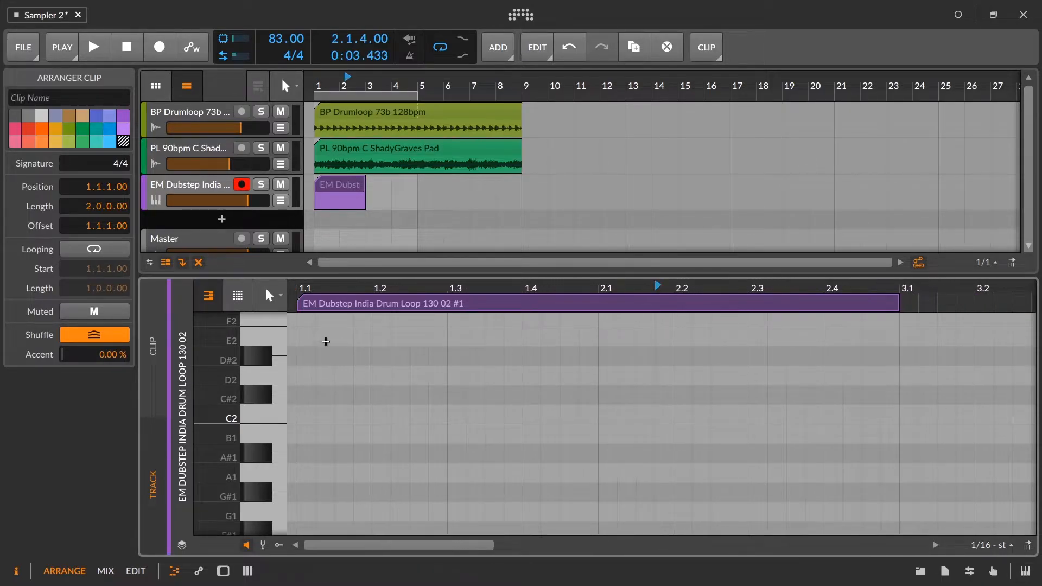
# Step: Fill both bars of the clip with consecutive 1/16 notes on C2 using the Pen tool
pyautogui.press('2')
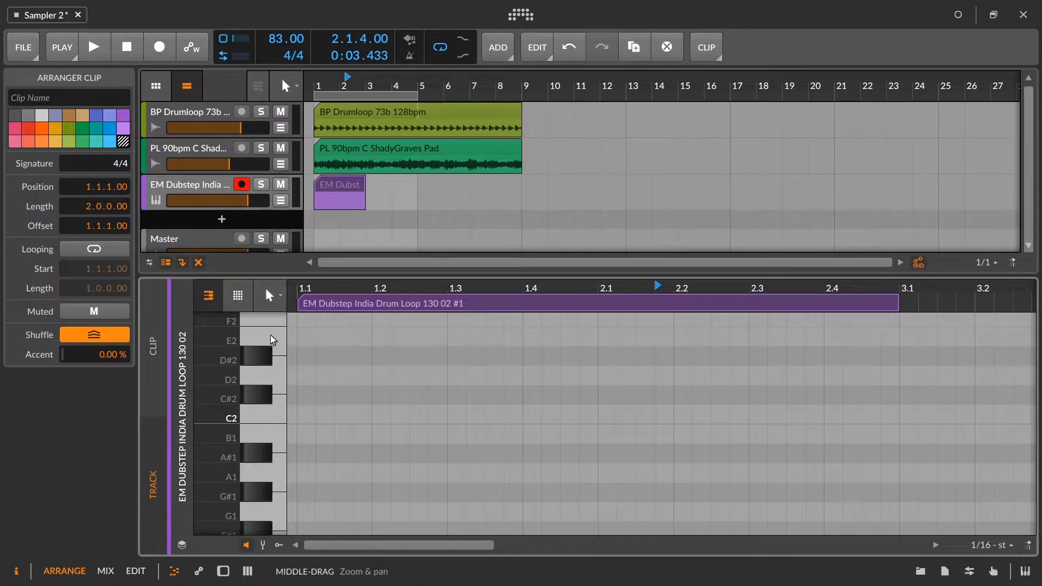
pyautogui.press('2')
pyautogui.press('1')
pyautogui.press('2')
pyautogui.press('2')
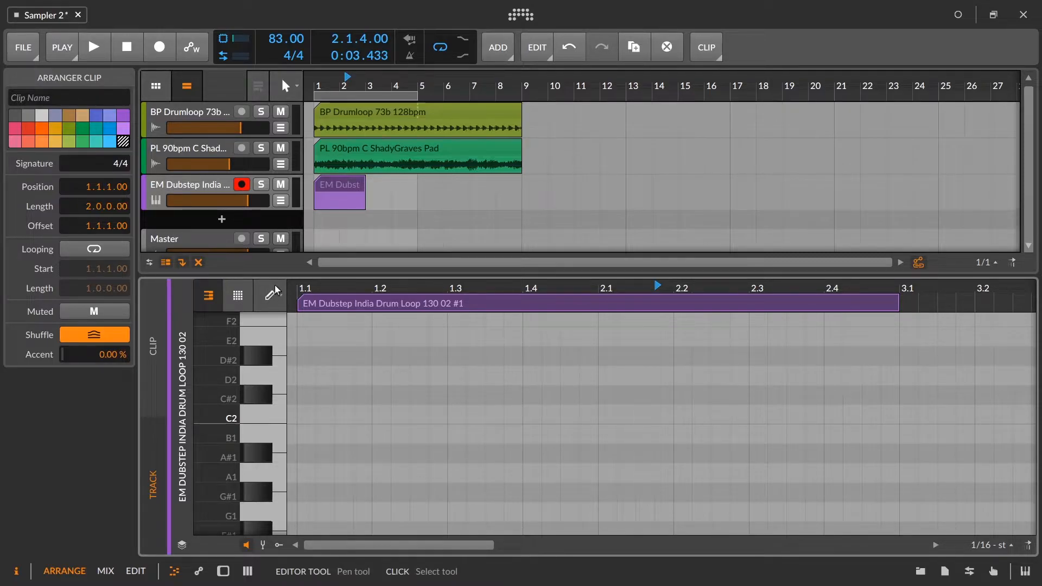
pyautogui.moveTo(305, 414); pyautogui.dragTo(897, 401)
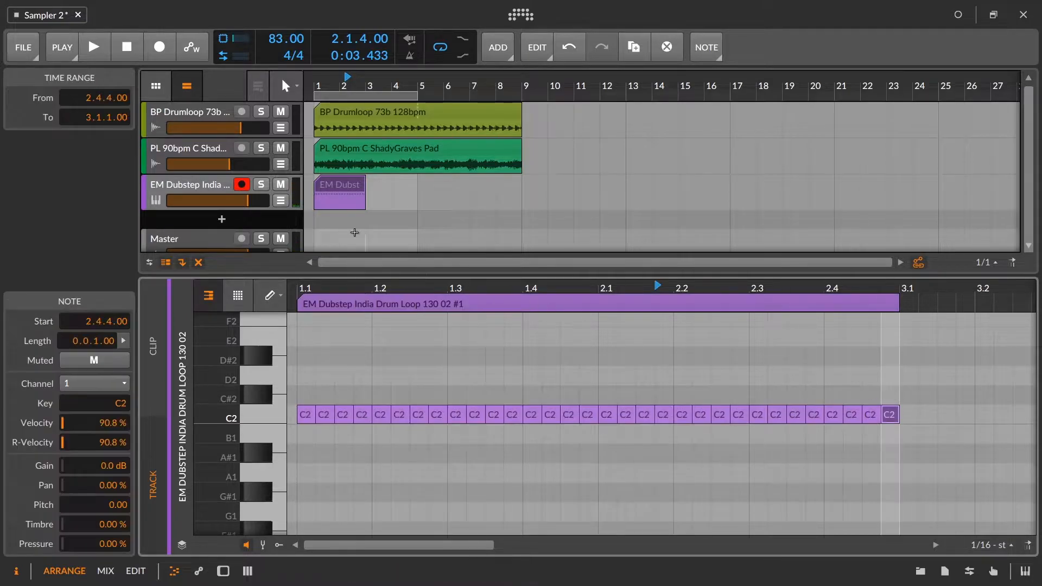
# Step: Loop playback over the two-bar clip from bar 1 and set the EM Dubstep India track's volume to -4.0 dB
pyautogui.click(316, 87)
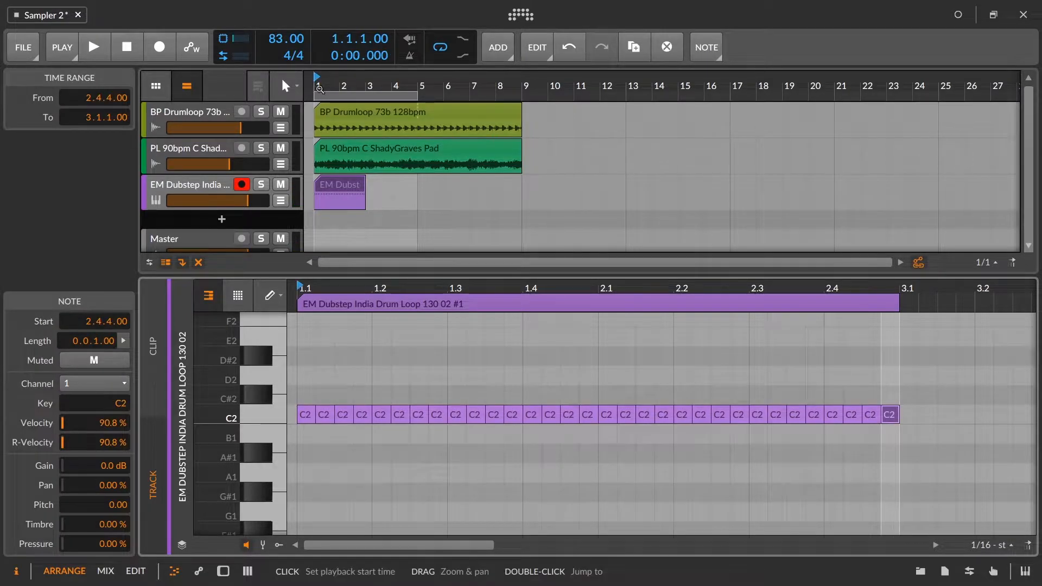
pyautogui.click(340, 185)
pyautogui.press('space')
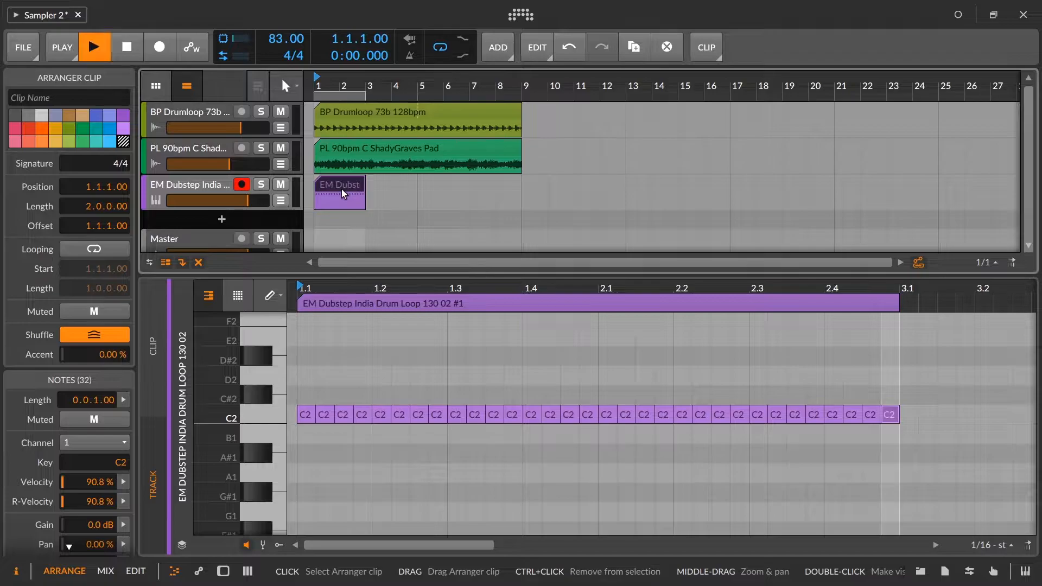
pyautogui.moveTo(247, 200); pyautogui.dragTo(236, 200)
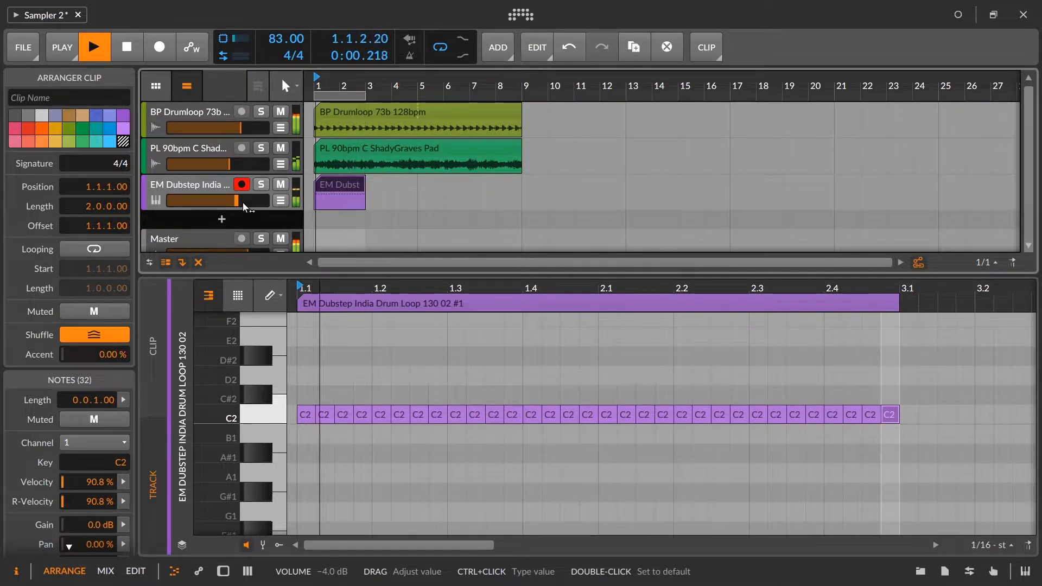
pyautogui.press('space')
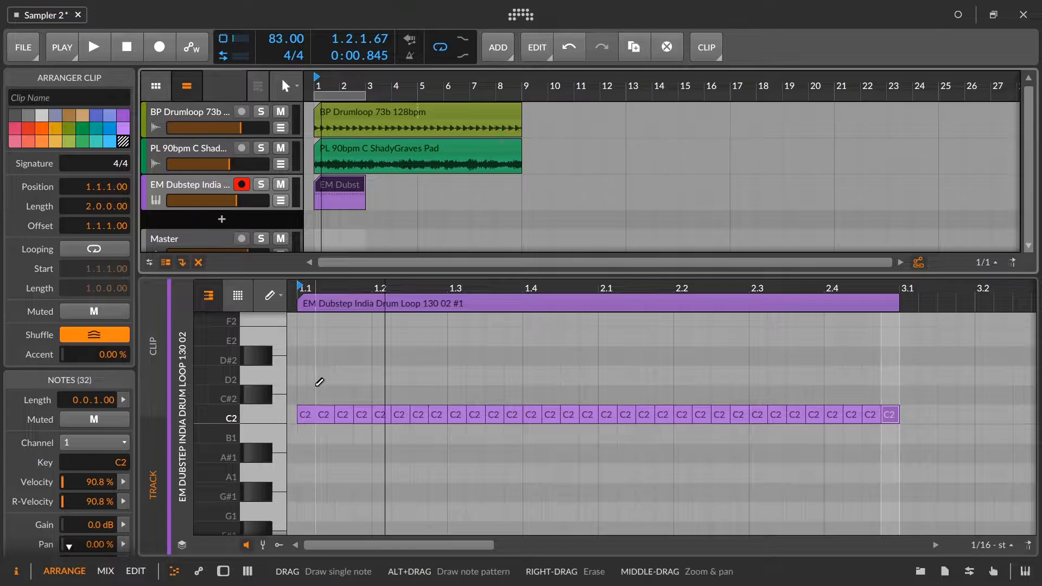
# Step: Shorten all the C2 notes in the clip to a length of 0.0.0.65
pyautogui.click(337, 308)
pyautogui.press('1')
pyautogui.moveTo(298, 400)
pyautogui.mouseDown()
pyautogui.moveTo(373, 425)
pyautogui.moveTo(891, 455)
pyautogui.moveTo(889, 427)
pyautogui.mouseUp()
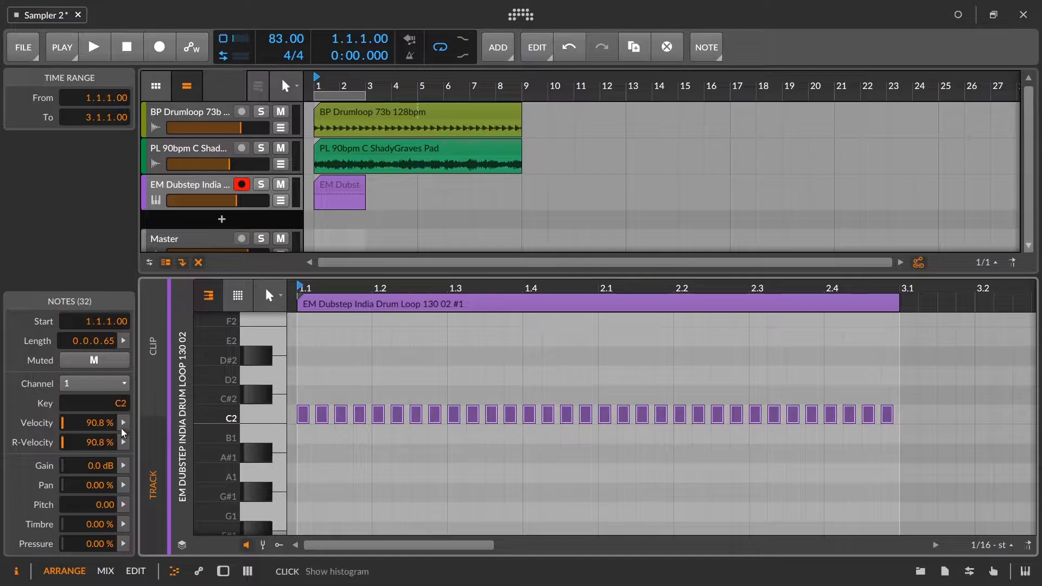
pyautogui.click(302, 375)
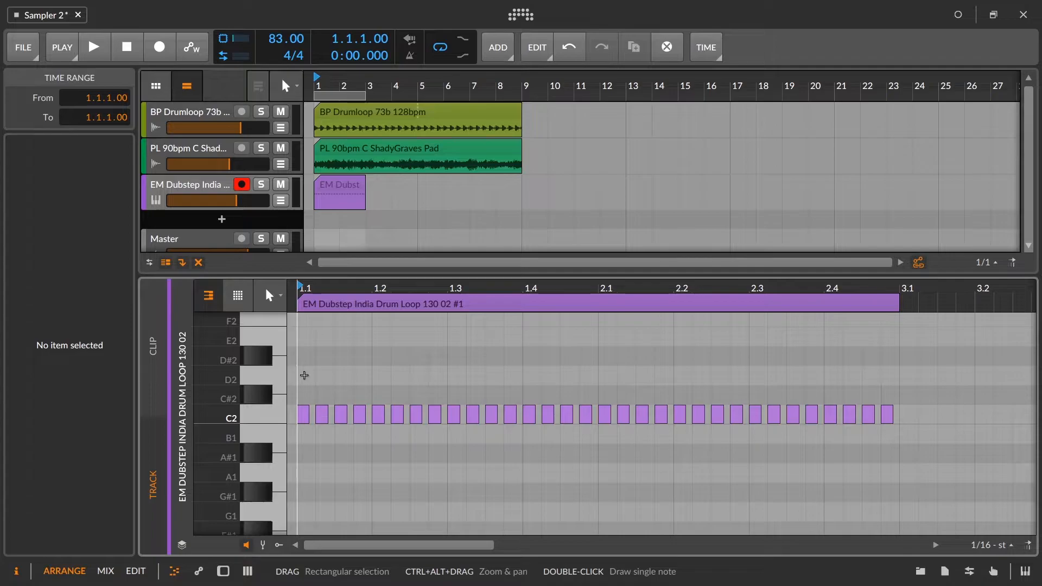
# Step: Raise the Sampler's velocity sensitivity, trying values up to +24.0 dB
pyautogui.doubleClick(185, 192)
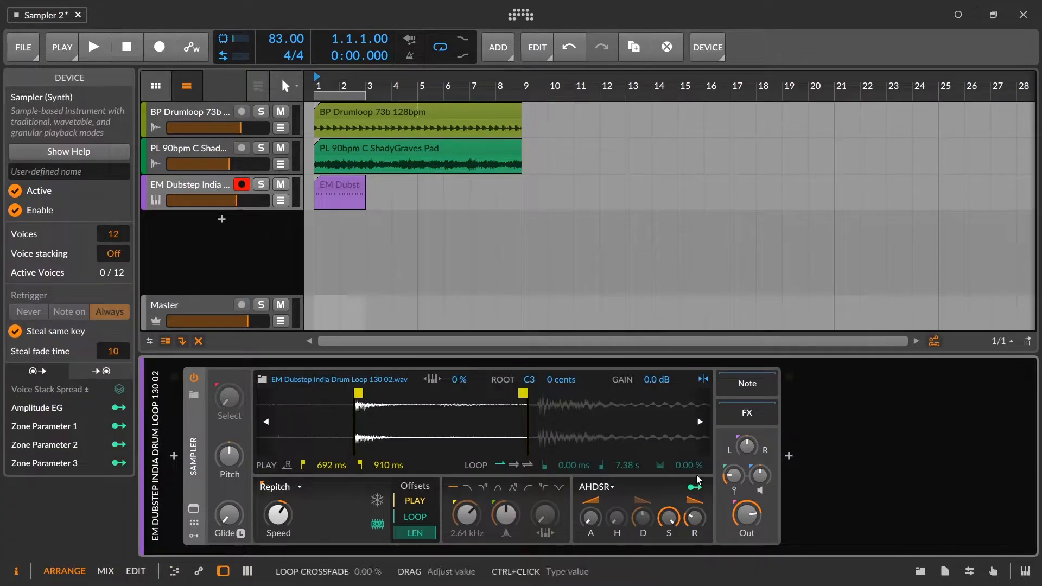
pyautogui.moveTo(698, 479); pyautogui.dragTo(698, 472)
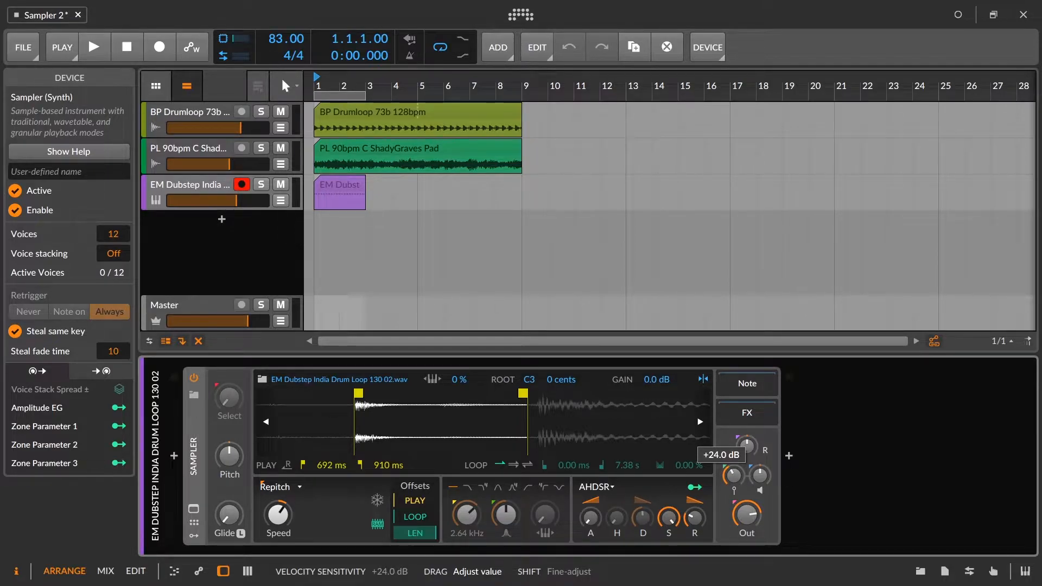
pyautogui.moveTo(733, 475); pyautogui.dragTo(733, 472)
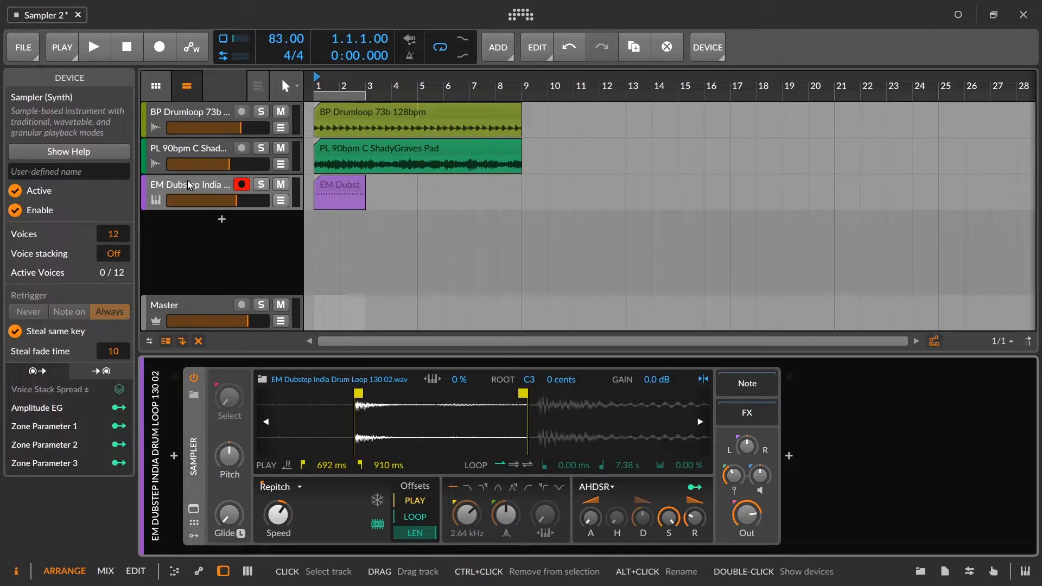
# Step: Check the clip's note pitch, then set the Sampler's key tracking to 100 % and its root key to C2
pyautogui.doubleClick(341, 183)
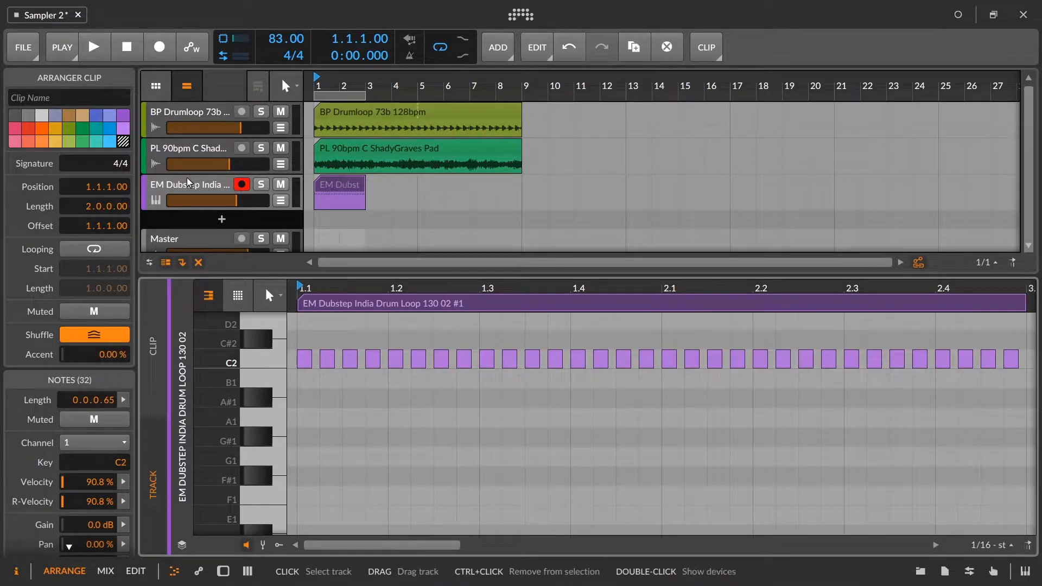
pyautogui.doubleClick(203, 185)
pyautogui.click(429, 378)
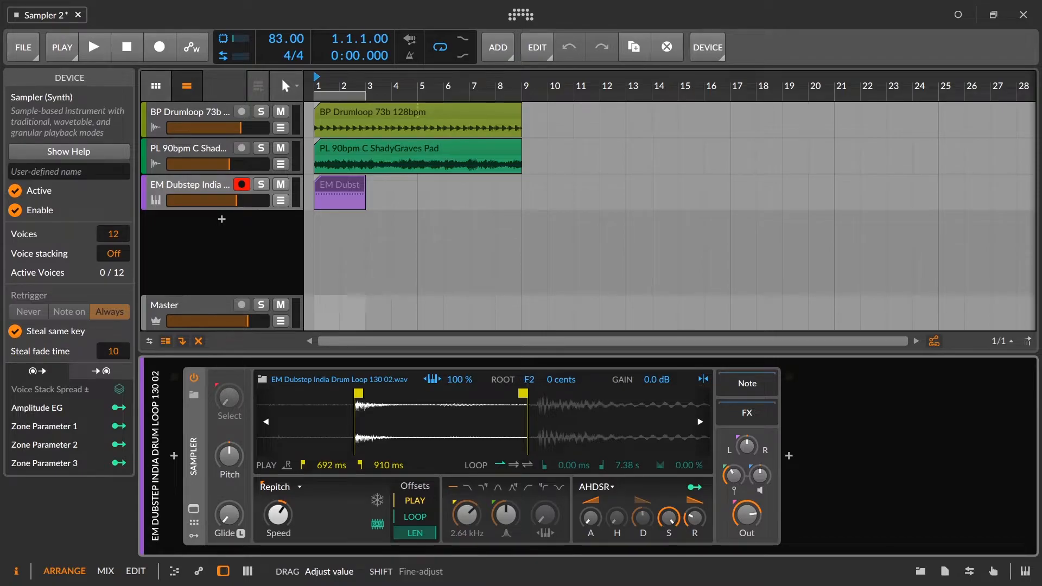
pyautogui.moveTo(529, 379); pyautogui.dragTo(529, 396)
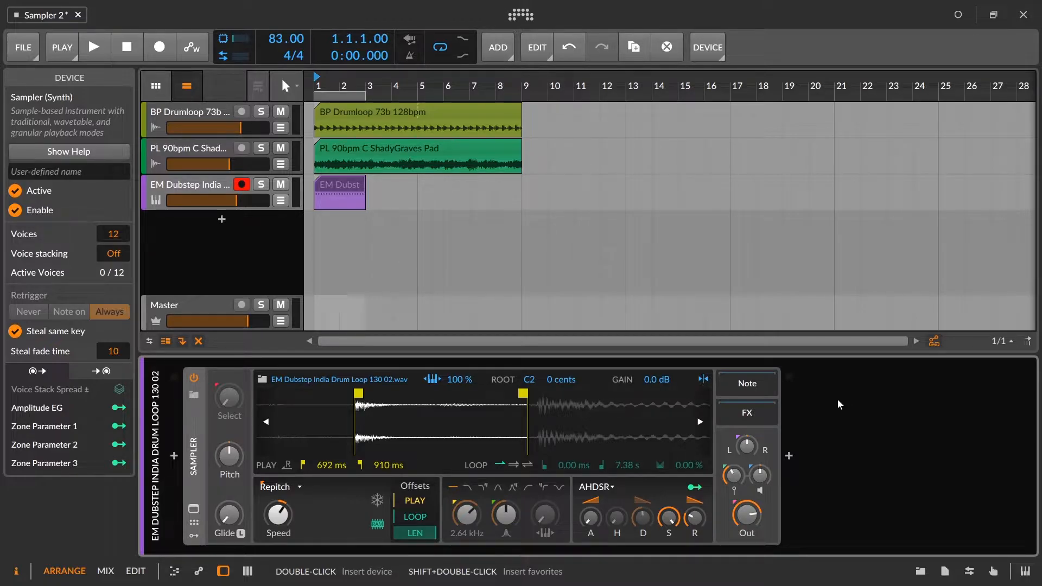
# Step: Open the two-bar clip in the note editor and start playback
pyautogui.doubleClick(352, 180)
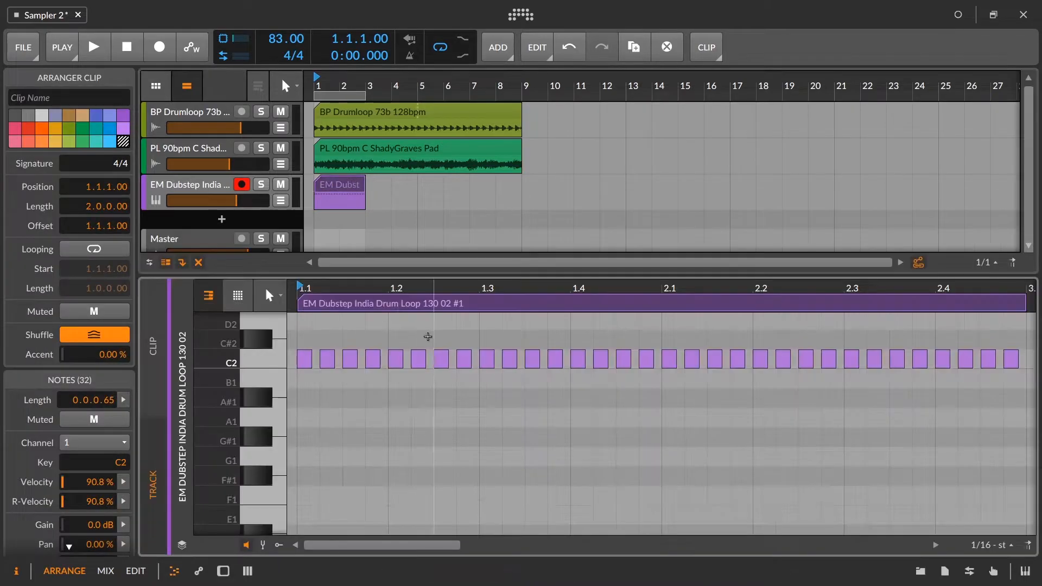
pyautogui.moveTo(389, 287); pyautogui.dragTo(374, 330)
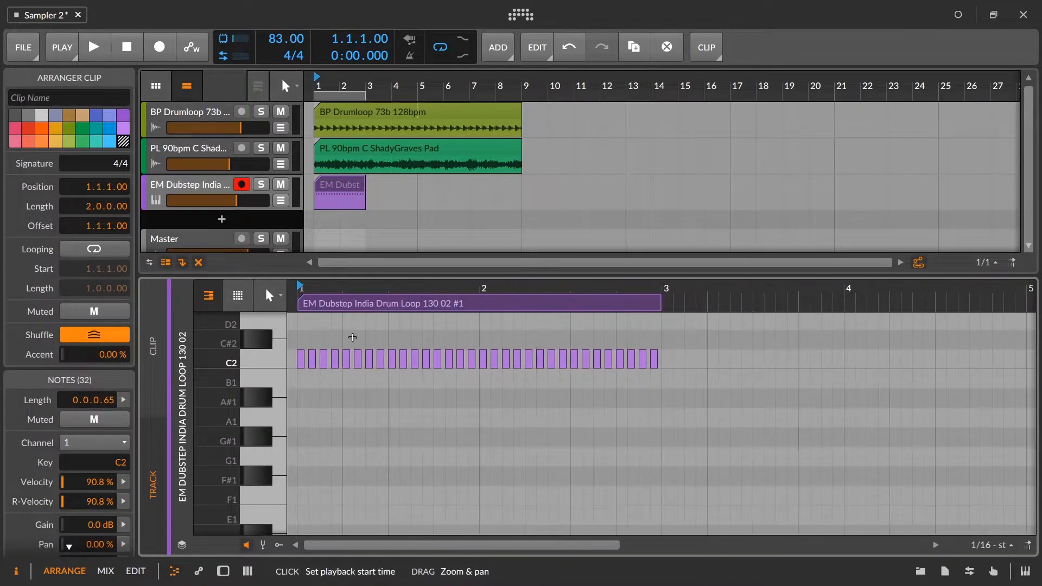
pyautogui.press('space')
# Step: Quantize all the C2 notes to a custom straight 1/16 grid with about 15.3 % shuffle and a little humanize
pyautogui.moveTo(297, 337); pyautogui.dragTo(659, 404)
pyautogui.rightClick(655, 359)
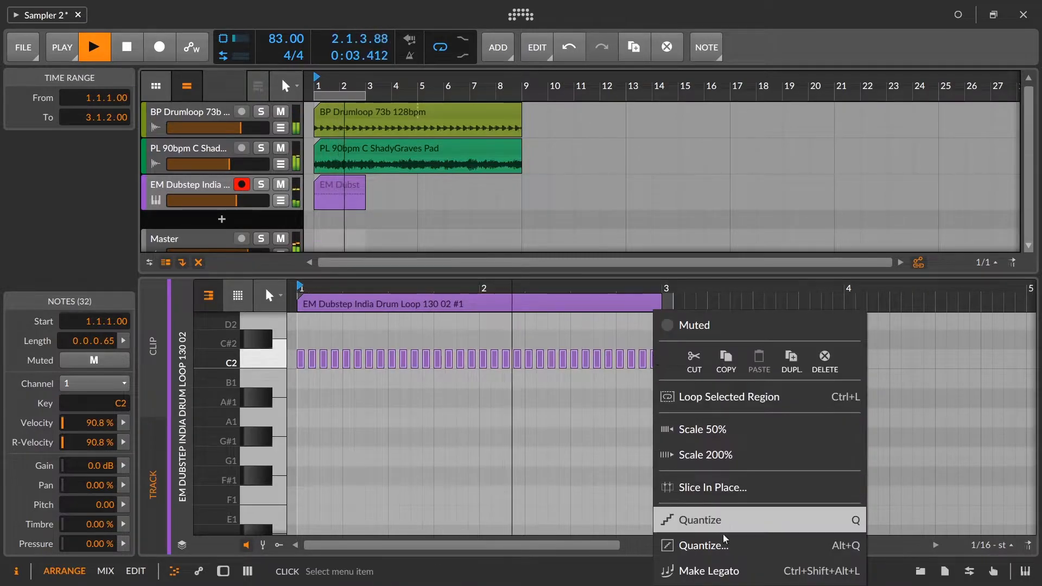
pyautogui.click(724, 555)
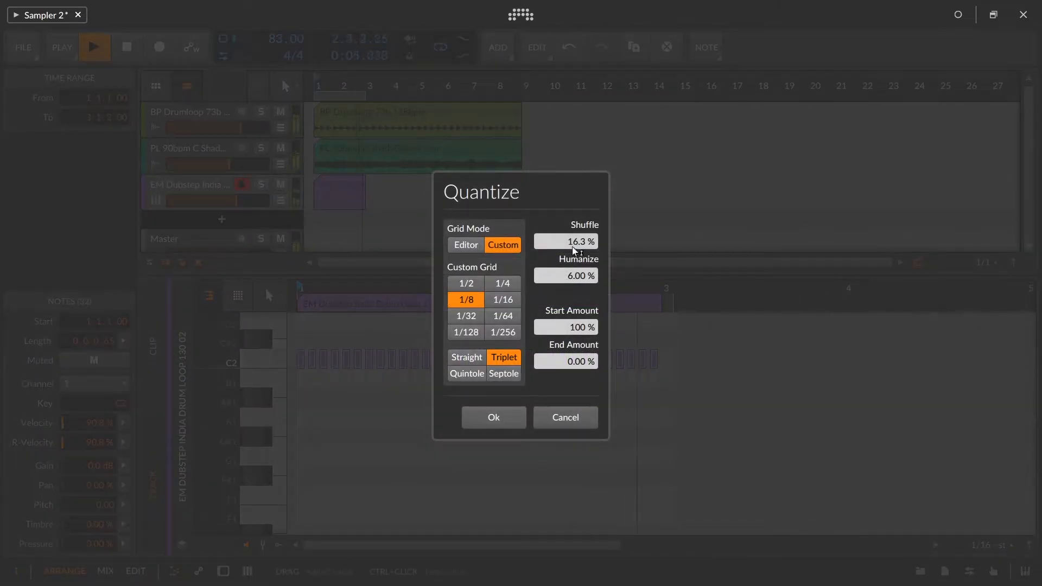
pyautogui.click(489, 301)
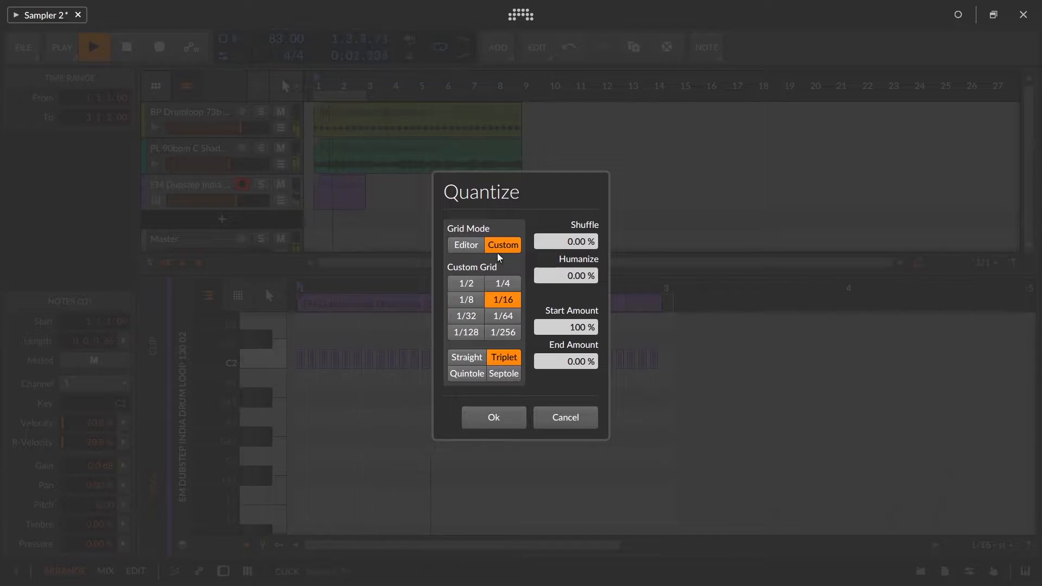
pyautogui.click(466, 359)
pyautogui.moveTo(579, 242); pyautogui.dragTo(578, 214)
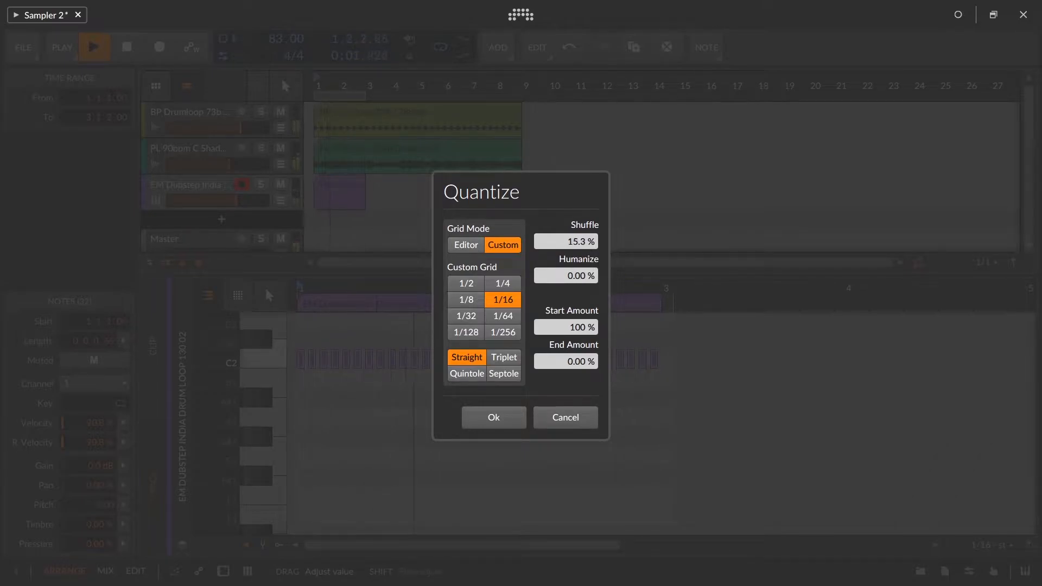
pyautogui.moveTo(590, 280); pyautogui.dragTo(590, 265)
pyautogui.click(503, 418)
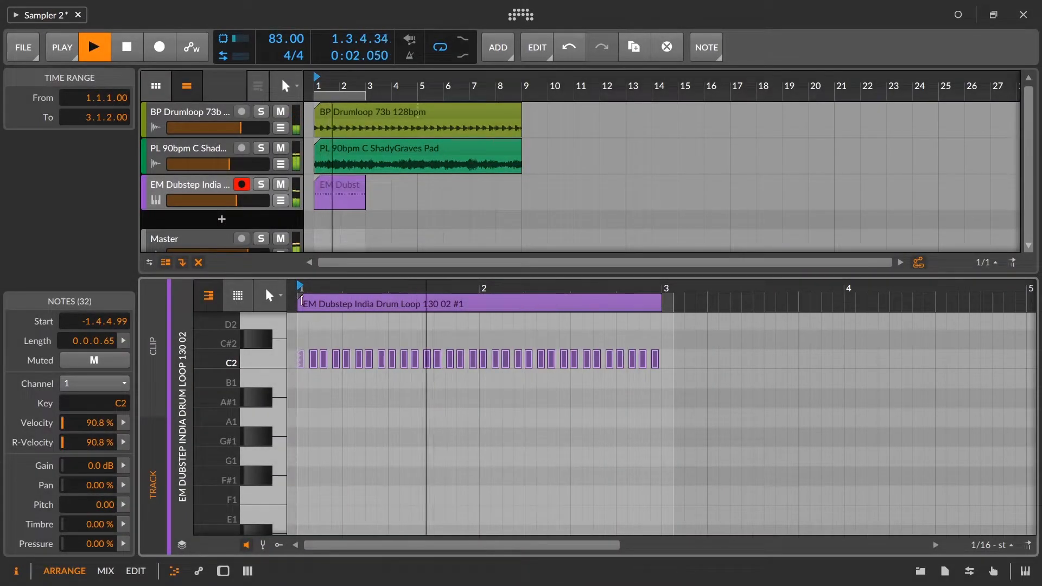
# Step: Randomize the velocities of all the clip's notes by raising the velocity chaos amount during playback
pyautogui.moveTo(299, 288); pyautogui.dragTo(314, 361)
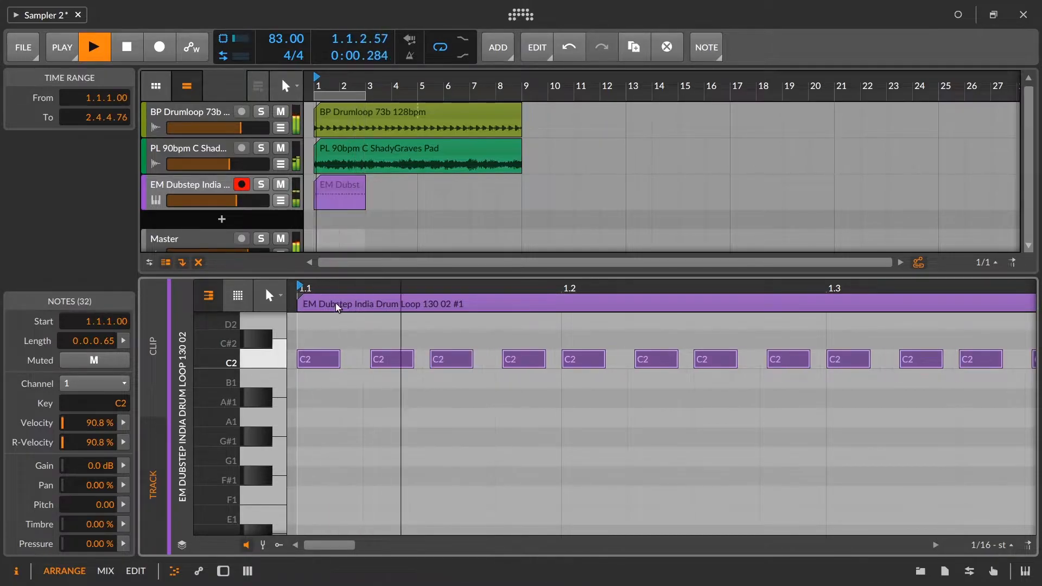
pyautogui.moveTo(339, 278); pyautogui.dragTo(361, 235)
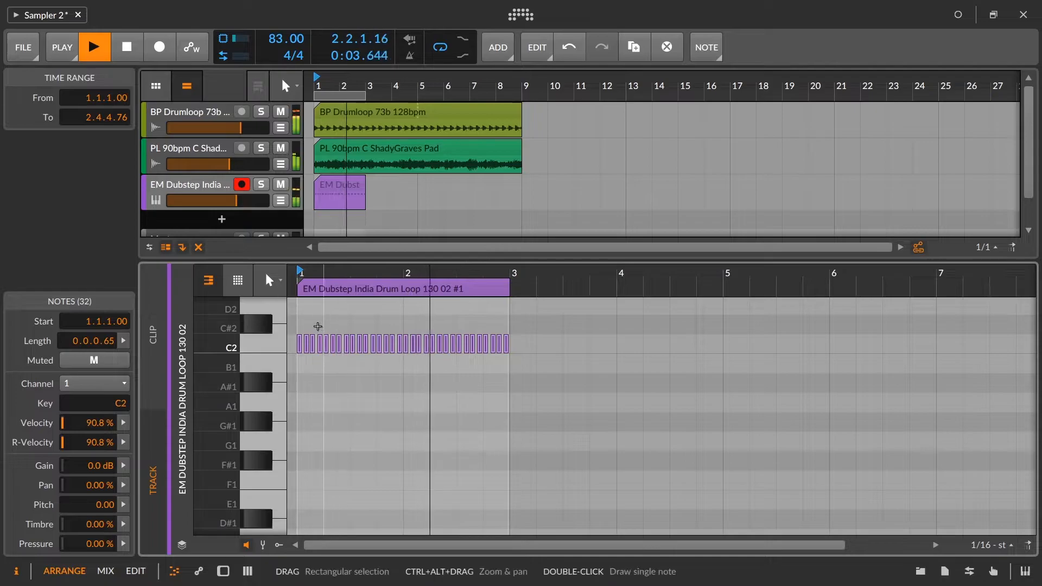
pyautogui.click(297, 325)
pyautogui.press('space')
pyautogui.moveTo(294, 326); pyautogui.dragTo(585, 385)
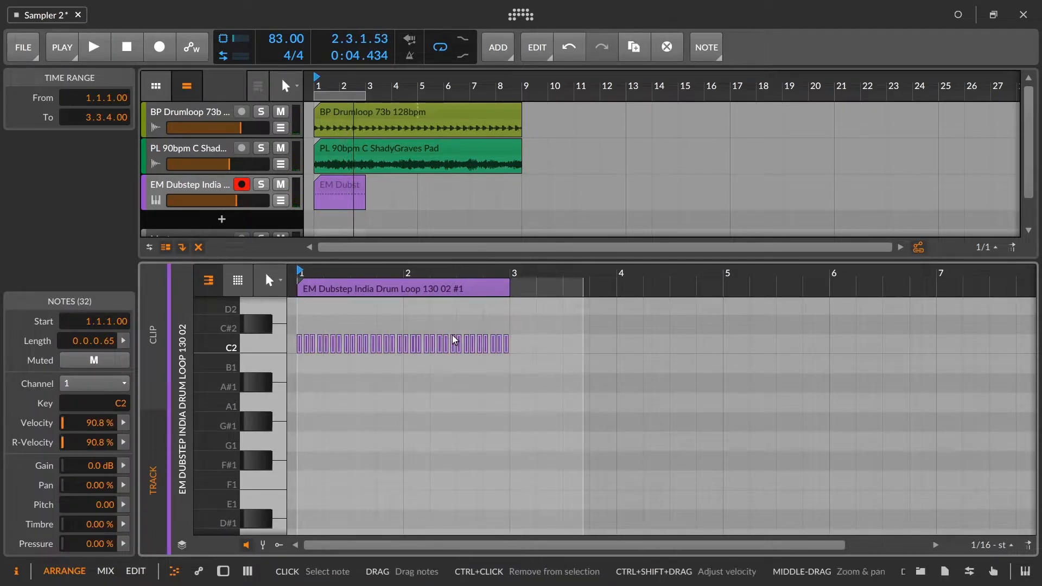
pyautogui.click(125, 423)
pyautogui.press('space')
pyautogui.moveTo(349, 500); pyautogui.dragTo(361, 425)
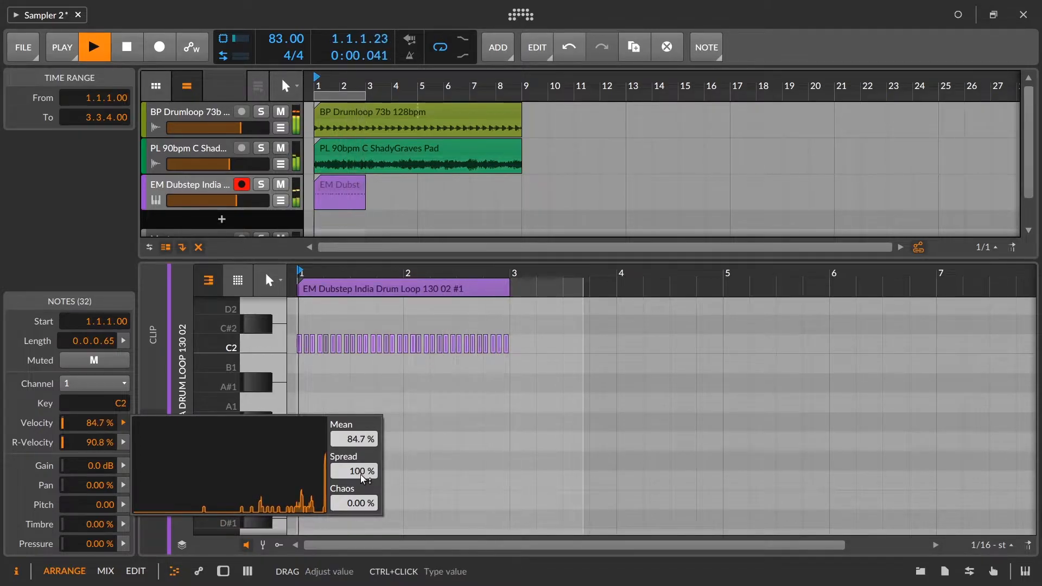
# Step: Show the velocity lane below the notes, replay the clip from the start and clear the note selection
pyautogui.click(281, 547)
pyautogui.click(280, 546)
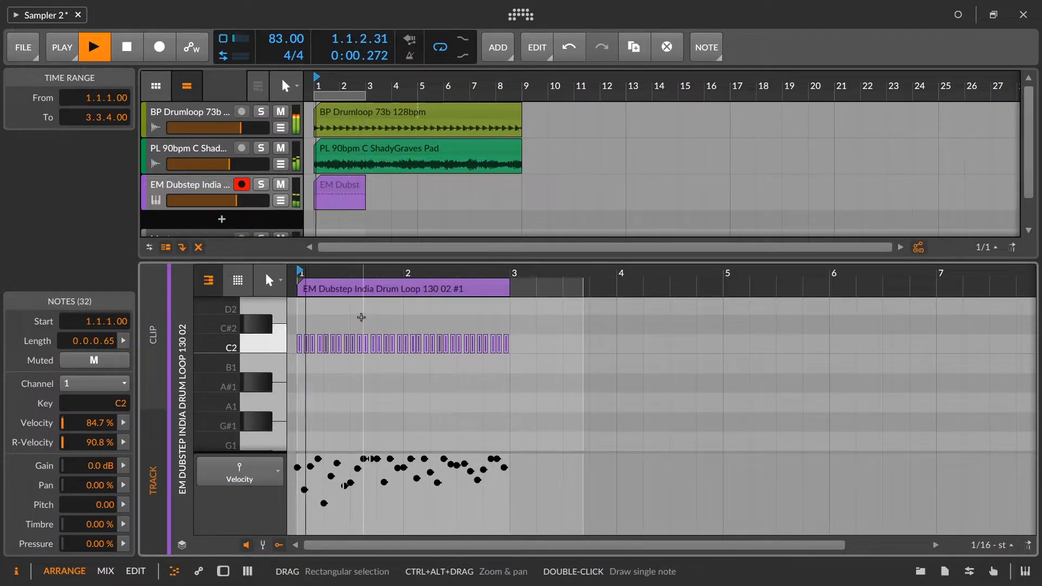
pyautogui.press('space')
pyautogui.press('space')
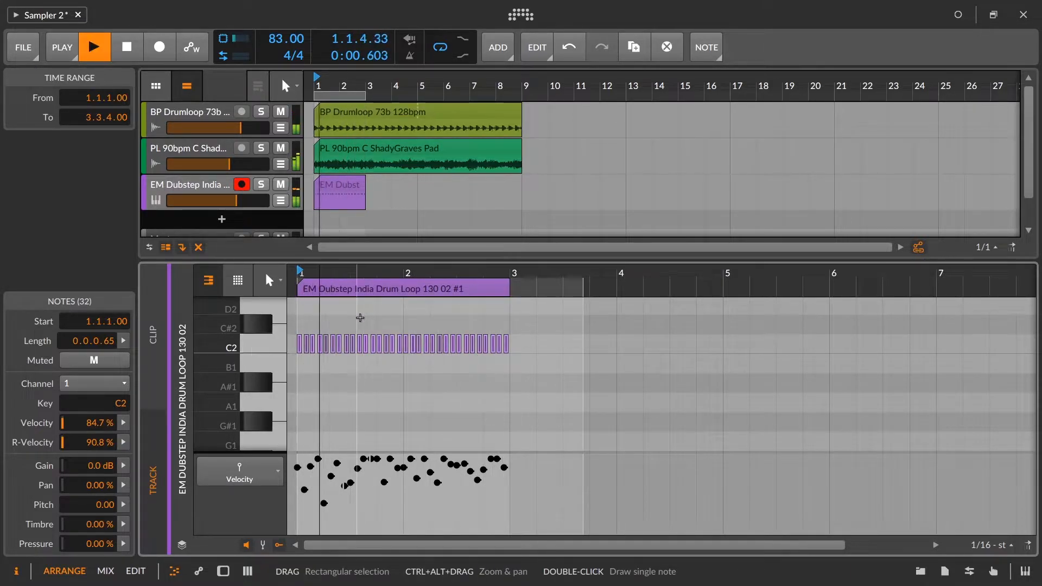
pyautogui.click(324, 309)
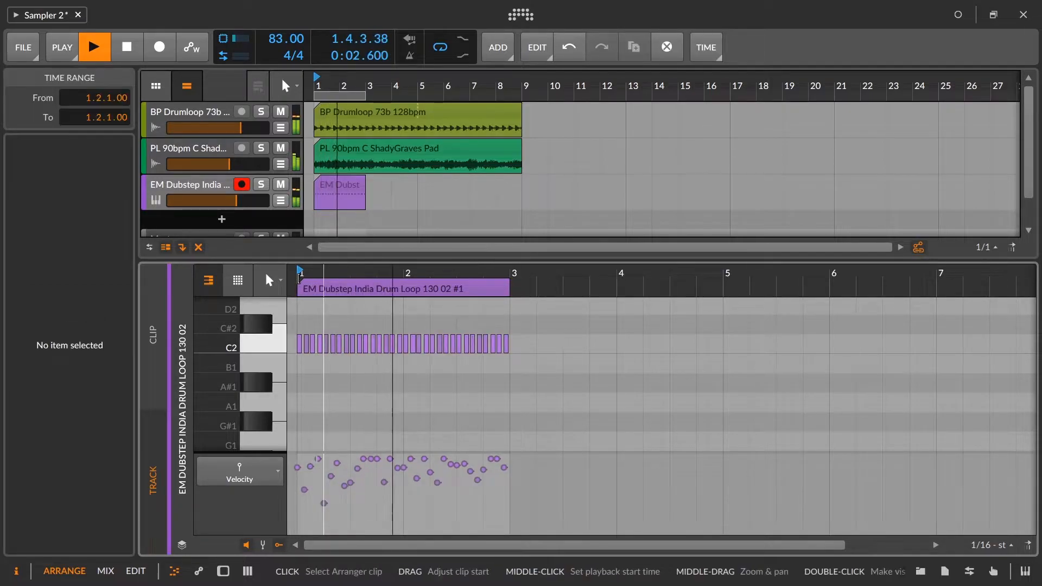
# Step: Raise the velocities of the notes on beats 1.1, 1.3 and 2.1 to 90.6 %, 78.4 % and 95.0 %
pyautogui.moveTo(305, 272); pyautogui.dragTo(298, 465)
pyautogui.press('space')
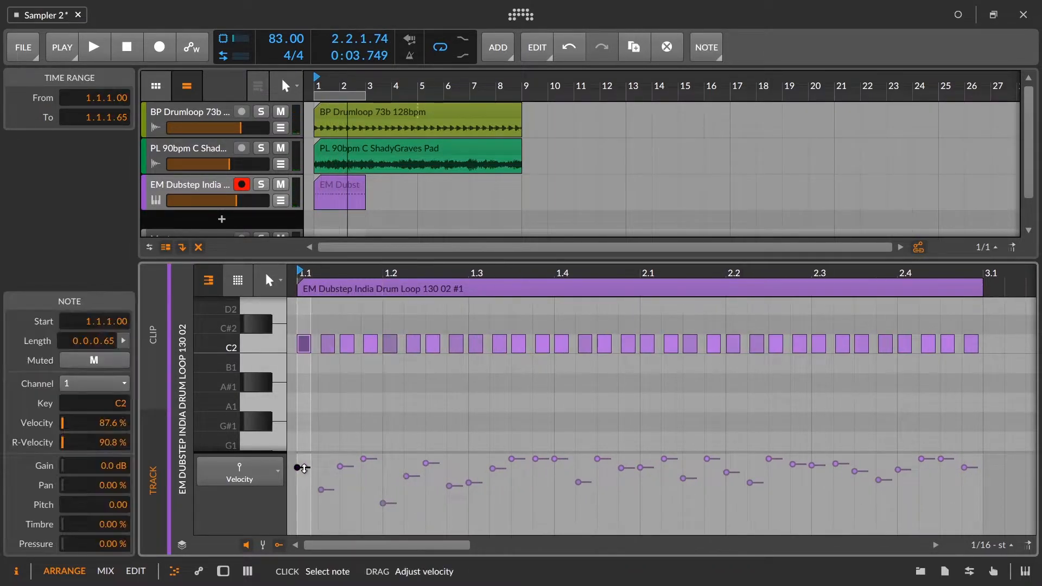
pyautogui.press('space')
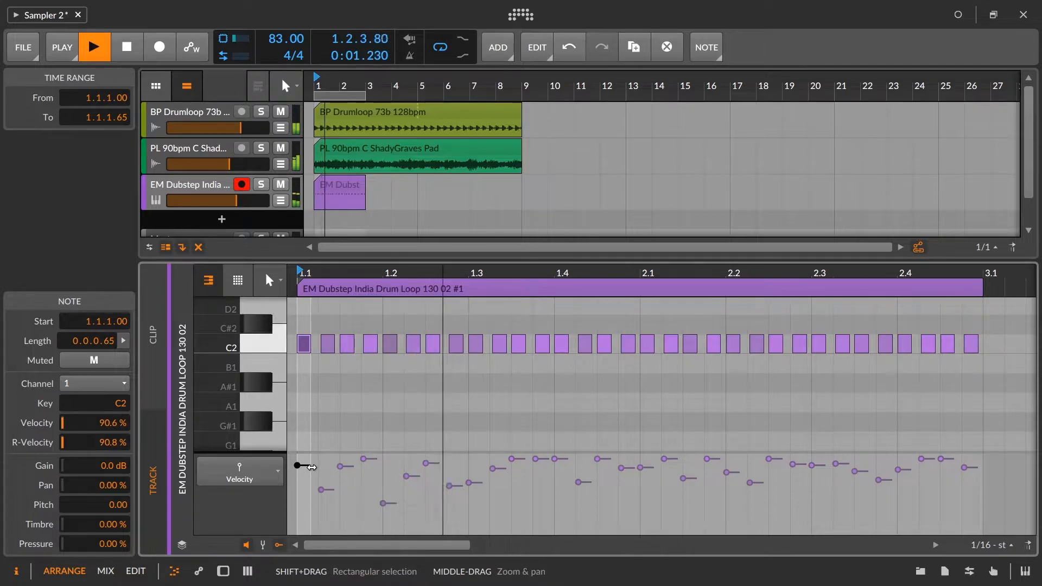
pyautogui.moveTo(471, 483); pyautogui.dragTo(478, 476)
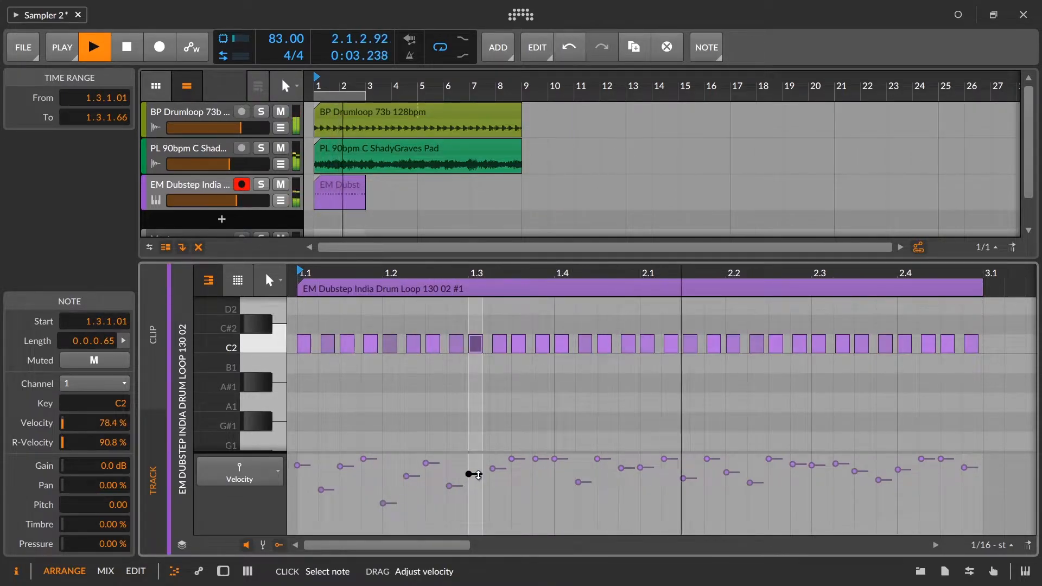
pyautogui.click(648, 466)
pyautogui.moveTo(650, 465); pyautogui.dragTo(649, 461)
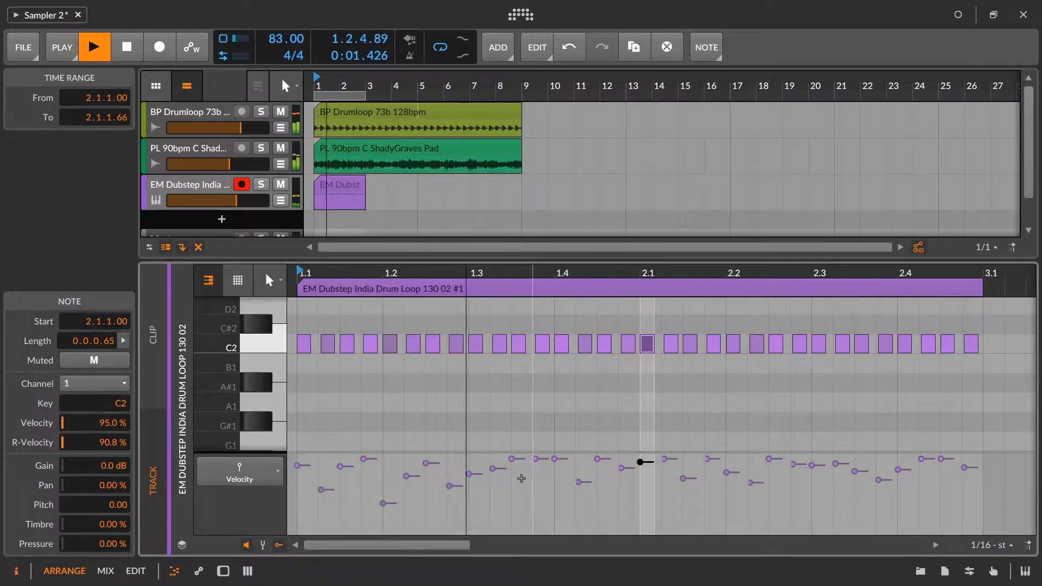
# Step: Lower the velocity of the note just before beat 1.4 to 65.0 % and audition the pattern
pyautogui.click(537, 458)
pyautogui.moveTo(537, 458); pyautogui.dragTo(541, 521)
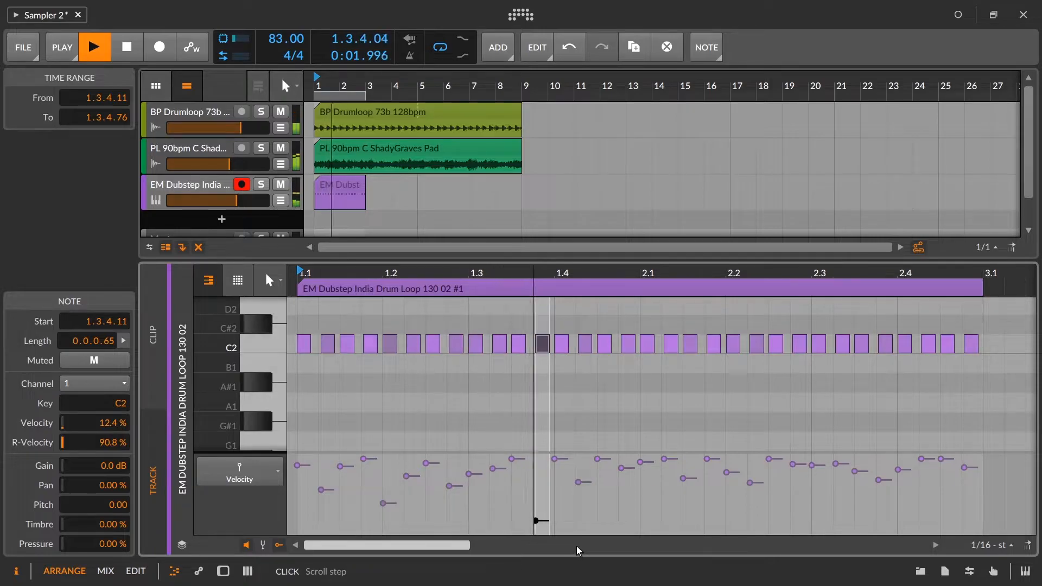
pyautogui.moveTo(541, 519); pyautogui.dragTo(541, 483)
pyautogui.press('space')
pyautogui.press('space')
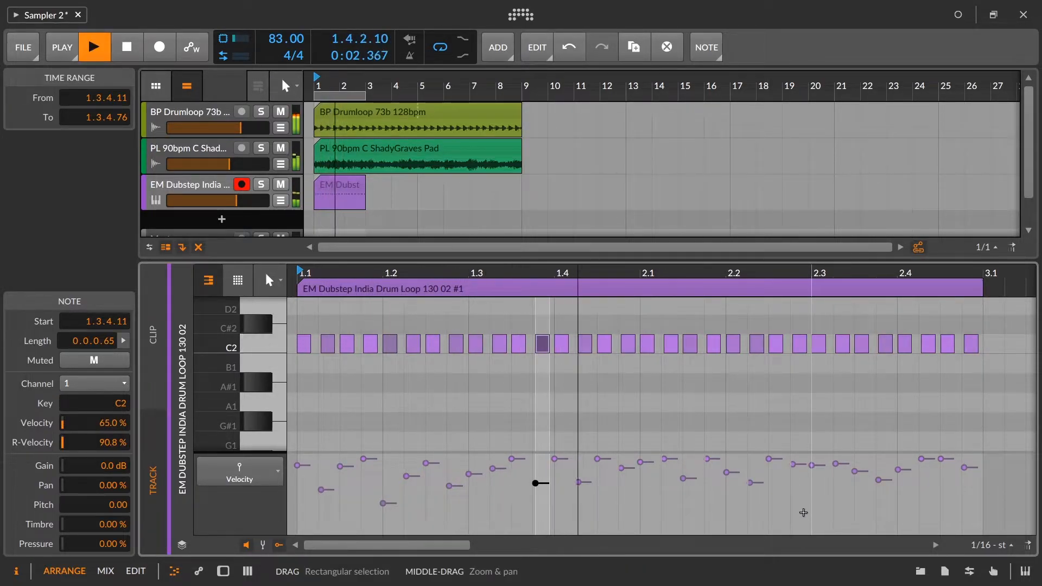
pyautogui.press('space')
# Step: Open the percussion track's Sampler device and adjust its playback speed
pyautogui.moveTo(503, 257); pyautogui.dragTo(520, 341)
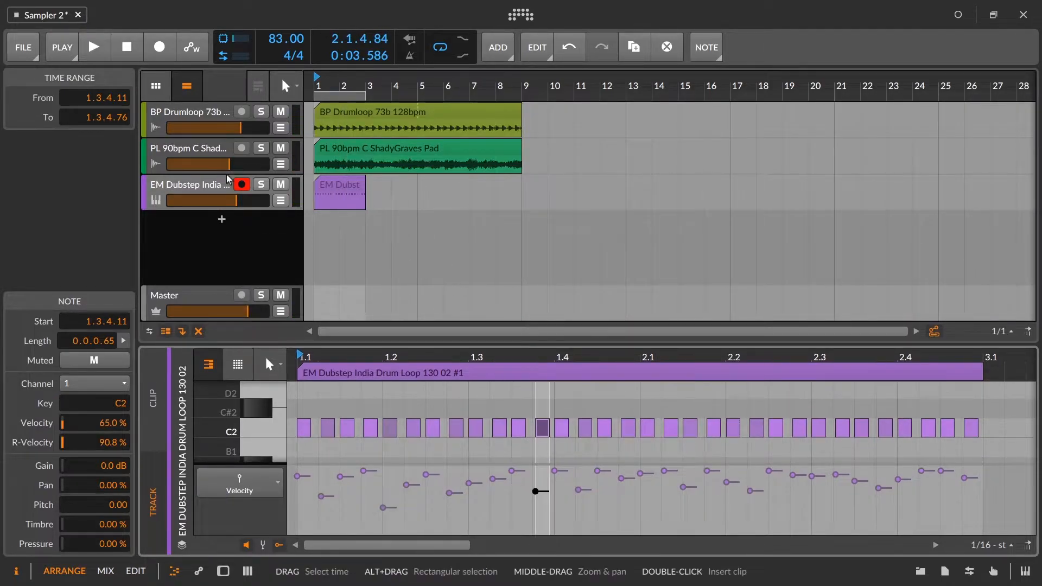
pyautogui.doubleClick(211, 186)
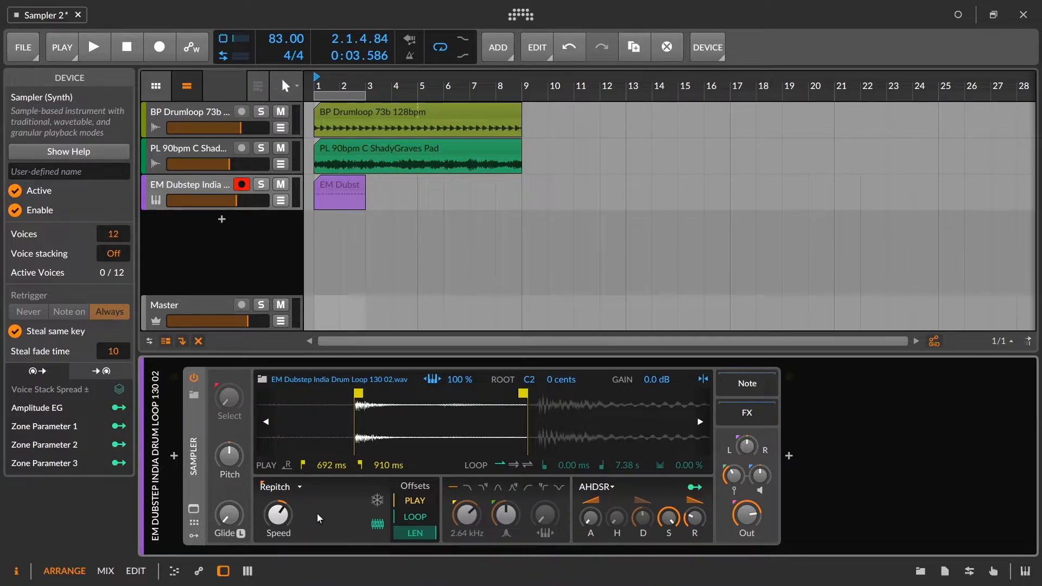
pyautogui.moveTo(291, 514); pyautogui.dragTo(291, 519)
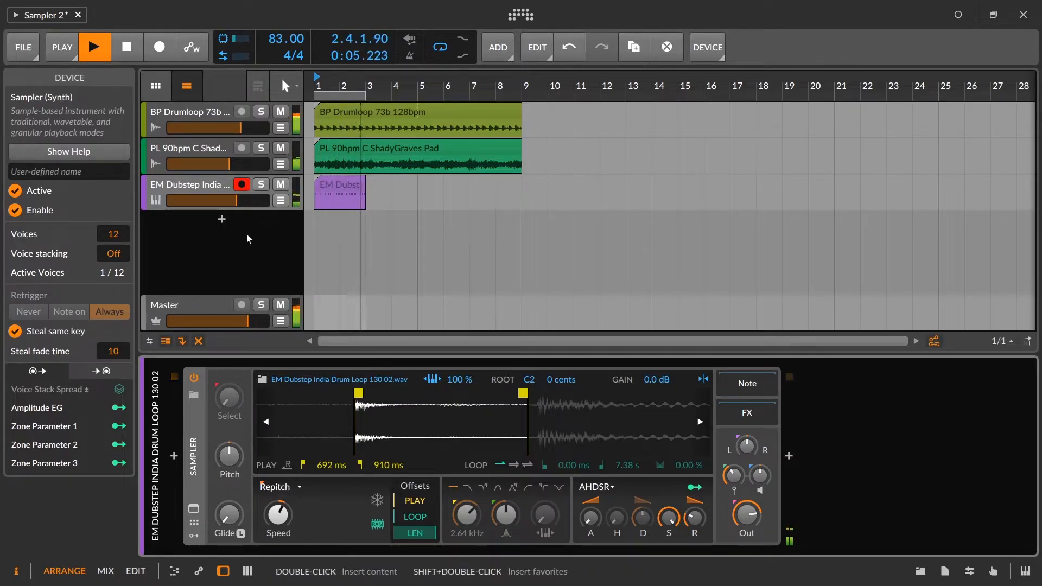
# Step: Shape the Sampler's amplitude envelope with 0 % sustain, about 130 ms decay and about 596 ms release
pyautogui.moveTo(670, 521); pyautogui.dragTo(670, 575)
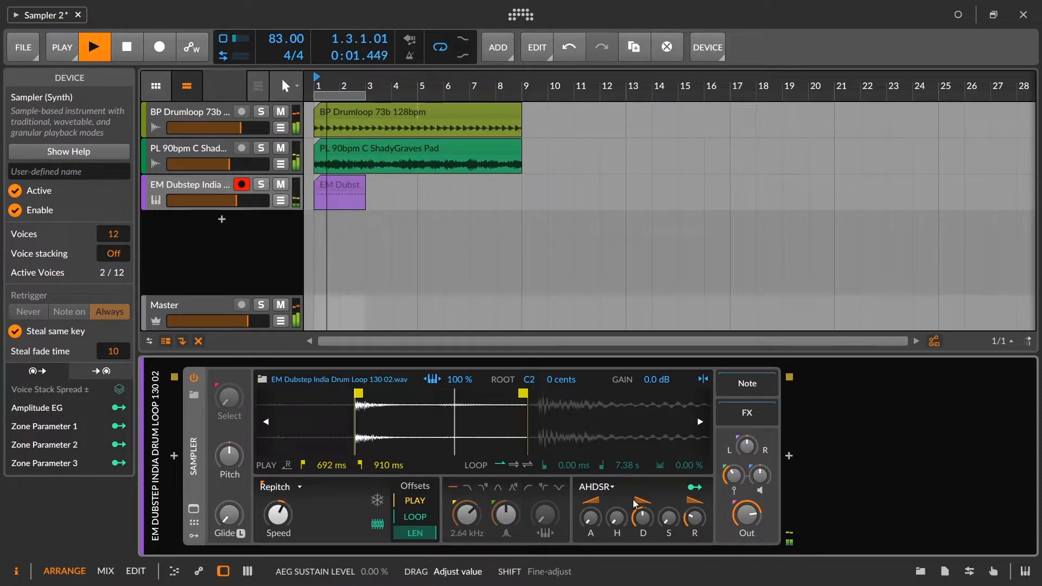
pyautogui.moveTo(643, 521); pyautogui.dragTo(644, 530)
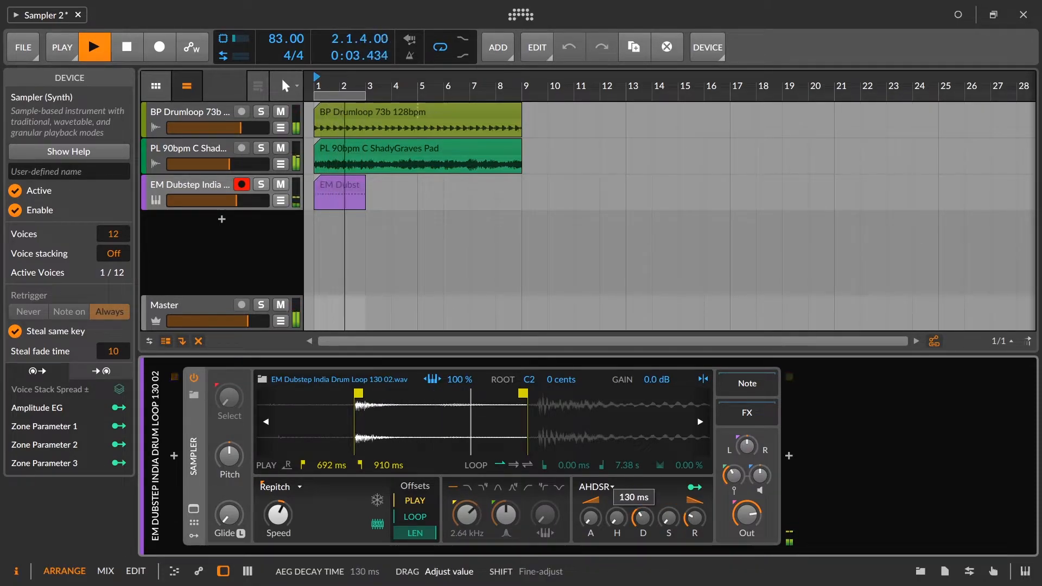
pyautogui.moveTo(694, 500); pyautogui.dragTo(694, 518)
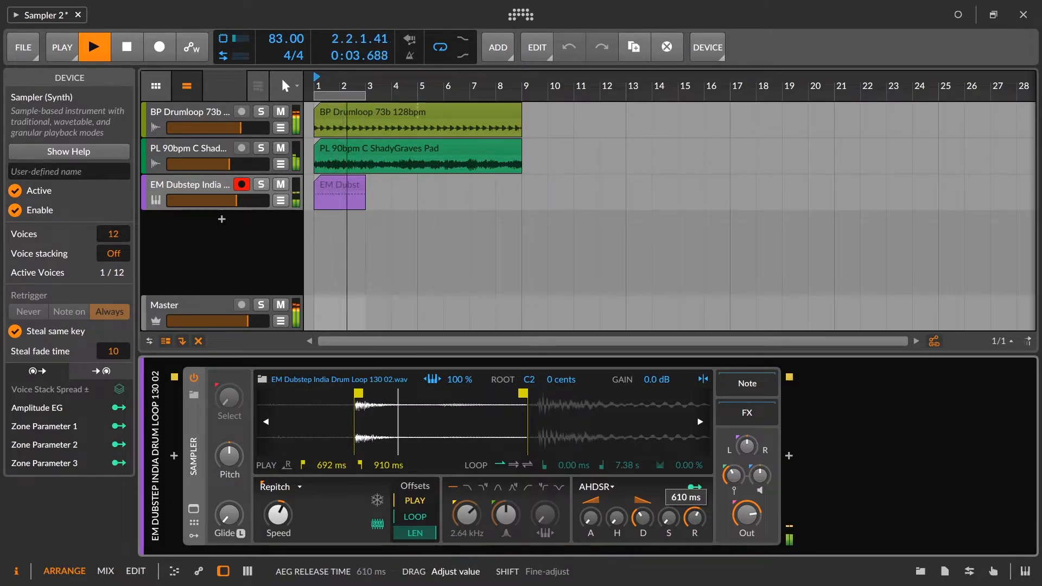
pyautogui.moveTo(694, 518); pyautogui.dragTo(694, 515)
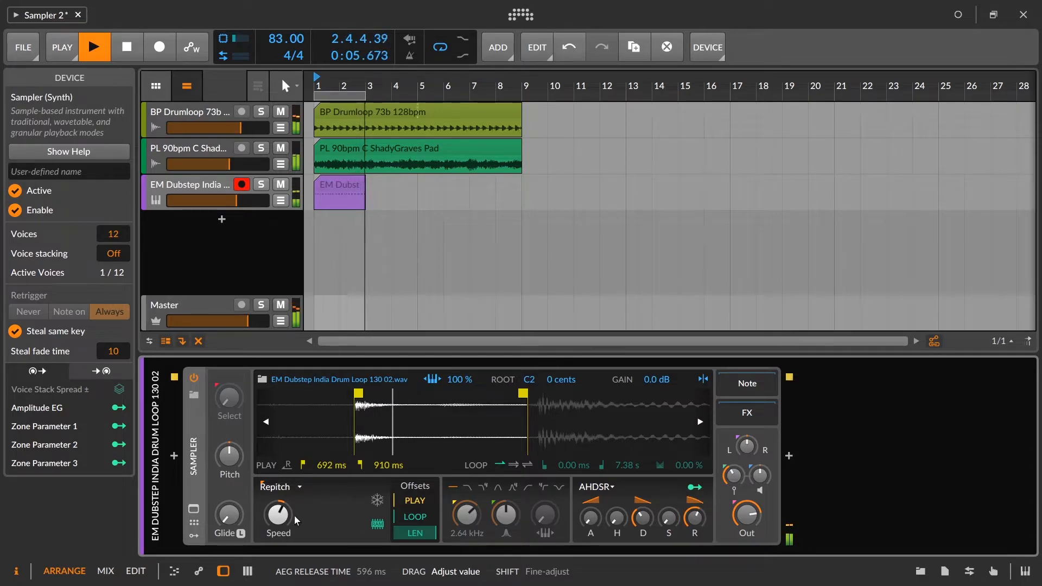
# Step: Fine-tune the Sampler's speed around 71.3 % and lower the percussion track's volume slightly
pyautogui.moveTo(278, 513); pyautogui.dragTo(278, 511)
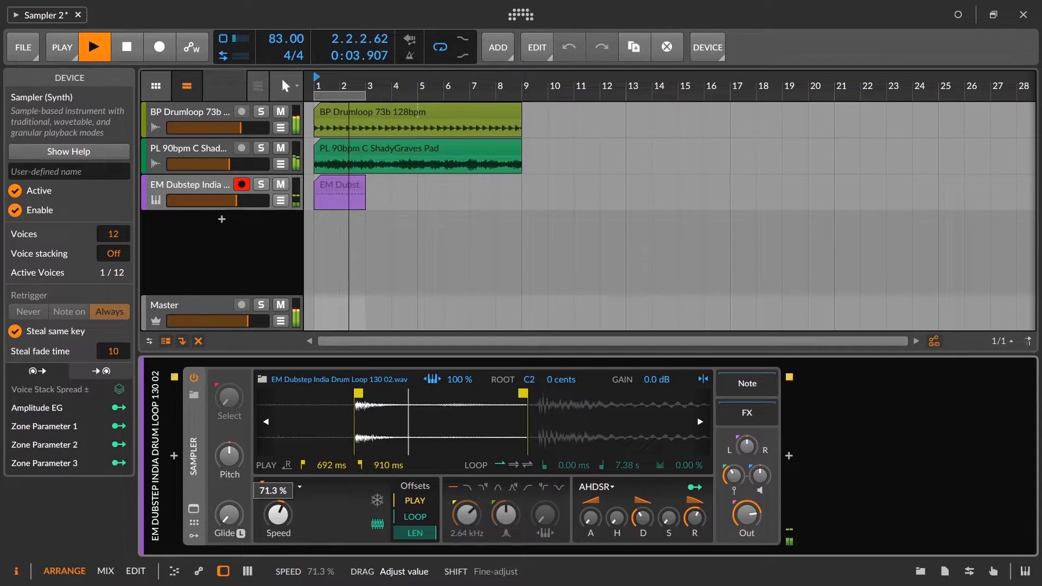
pyautogui.moveTo(278, 511); pyautogui.dragTo(279, 512)
pyautogui.moveTo(236, 200); pyautogui.dragTo(229, 201)
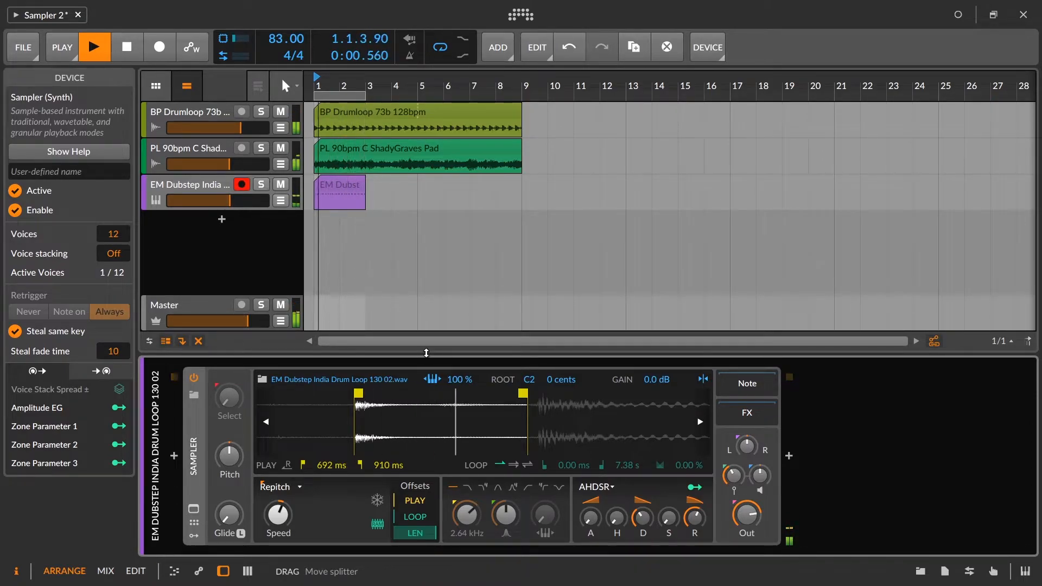
# Step: Reopen the percussion clip's notes and apply a slight random pitch variation to all of them using chaos
pyautogui.click(340, 178)
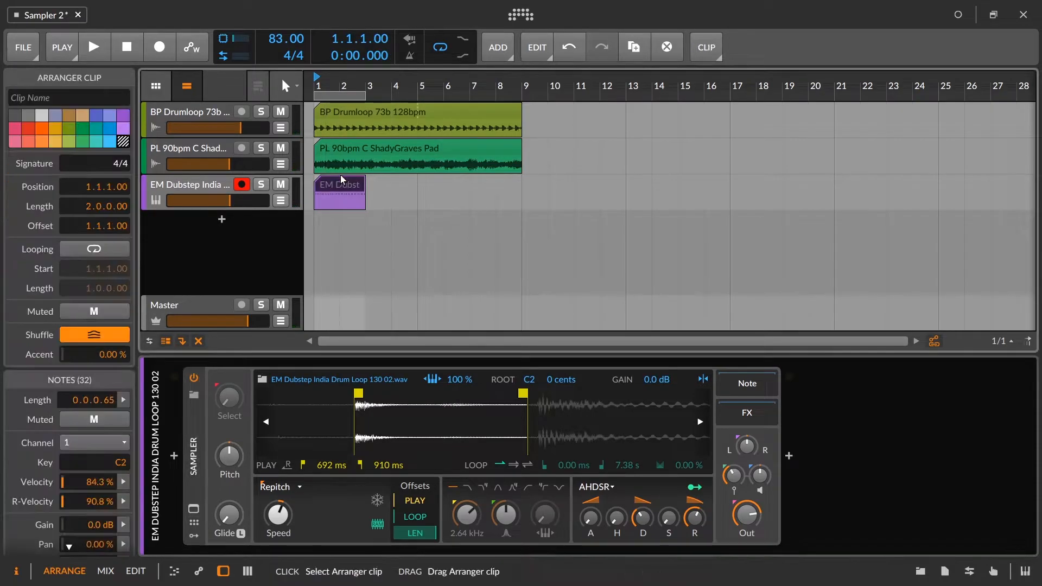
pyautogui.doubleClick(340, 178)
pyautogui.moveTo(419, 343); pyautogui.dragTo(426, 320)
pyautogui.moveTo(336, 278); pyautogui.dragTo(700, 407)
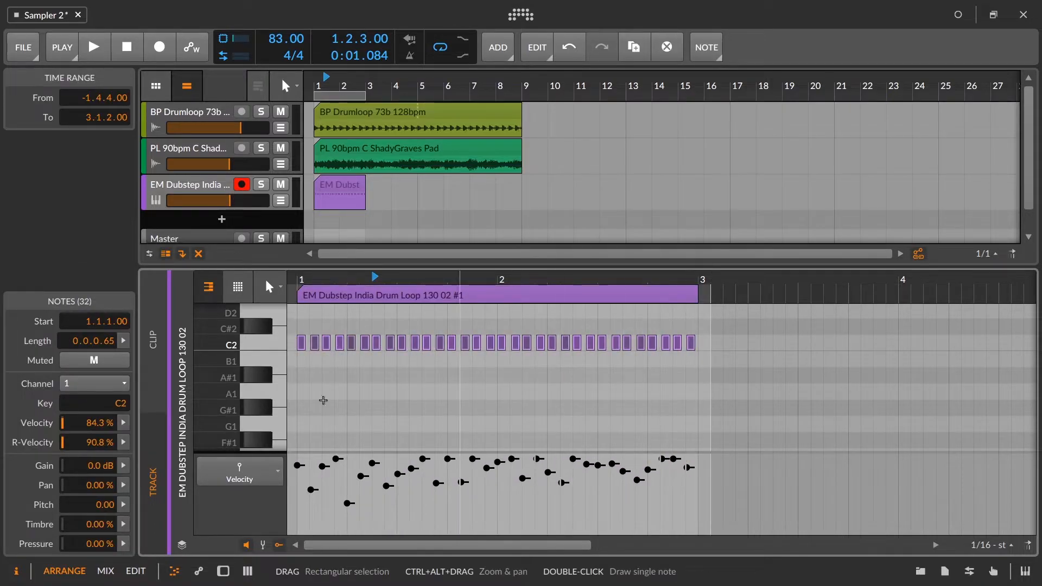
pyautogui.click(125, 507)
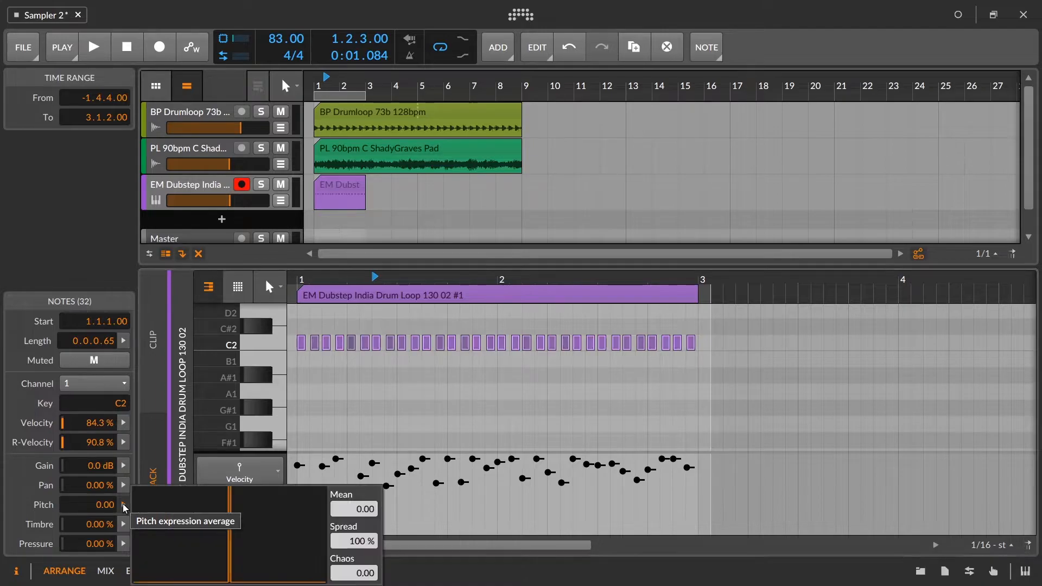
pyautogui.press('space')
pyautogui.moveTo(367, 573); pyautogui.dragTo(367, 545)
pyautogui.click(323, 361)
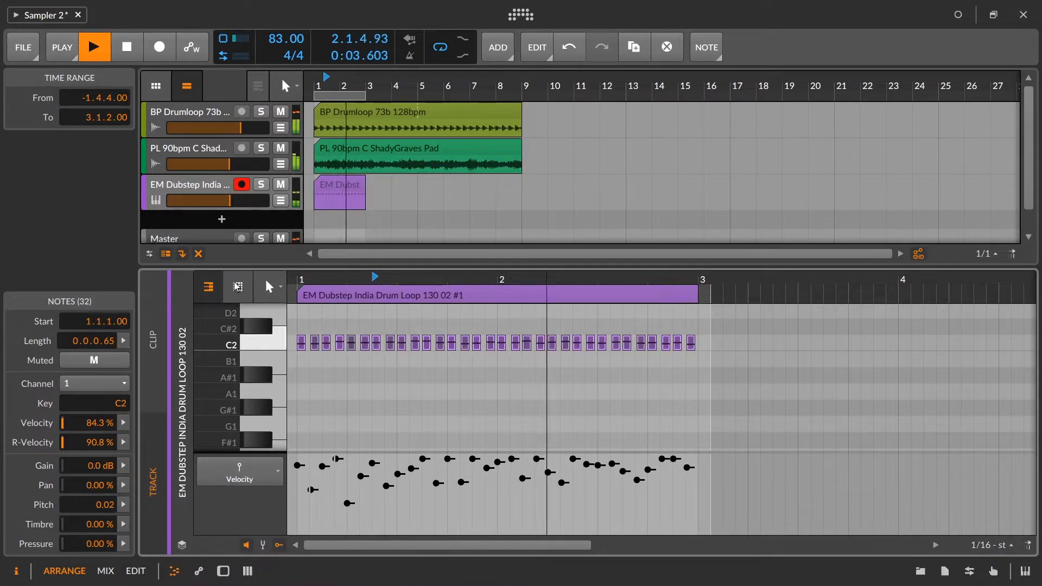
# Step: Solo the percussion track and increase the random pitch spread of all its notes with more chaos
pyautogui.click(261, 184)
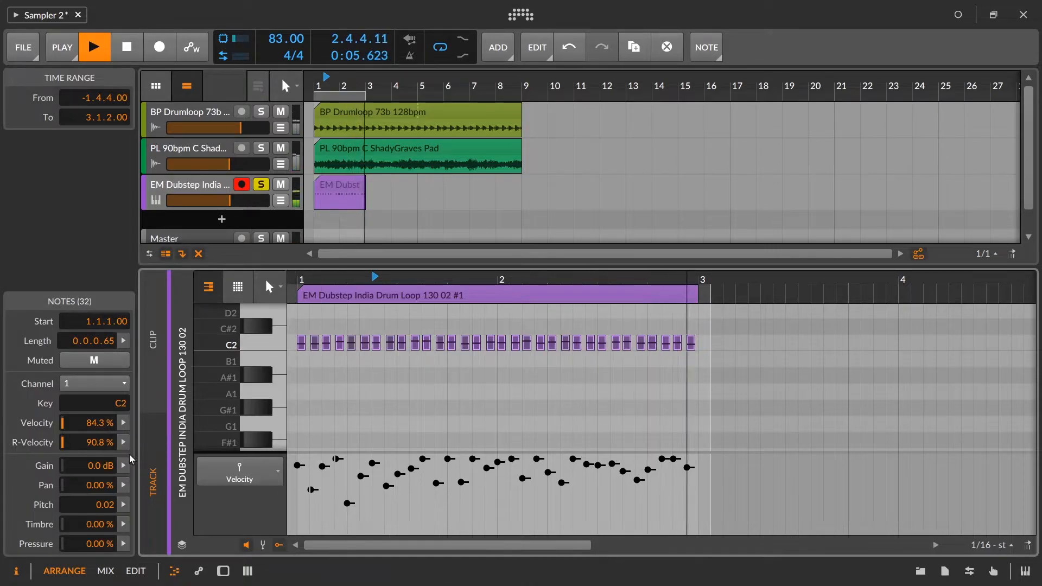
pyautogui.click(125, 505)
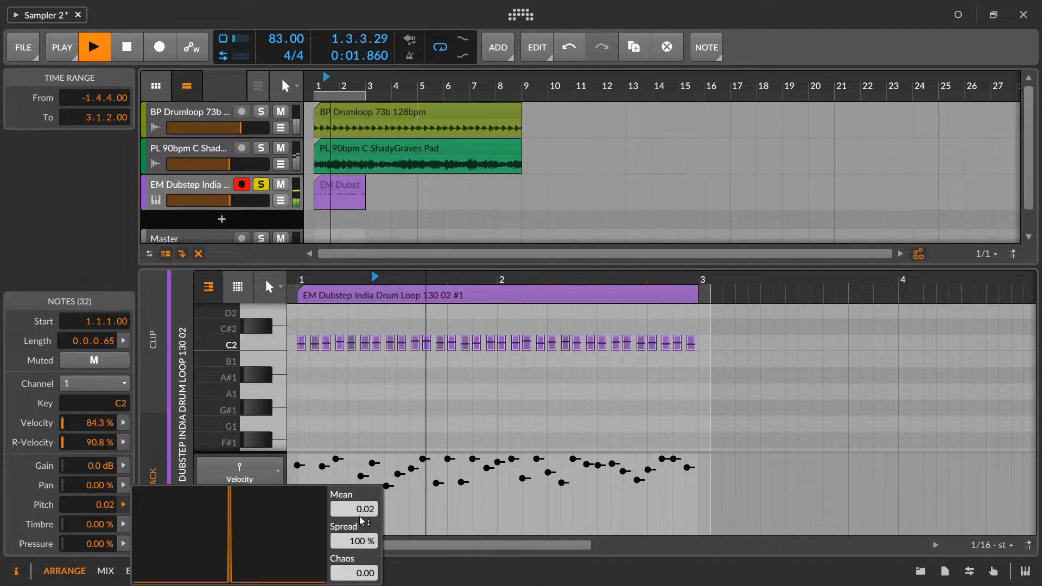
pyautogui.moveTo(355, 573)
pyautogui.mouseDown()
pyautogui.moveTo(356, 540)
pyautogui.moveTo(355, 573)
pyautogui.mouseUp()
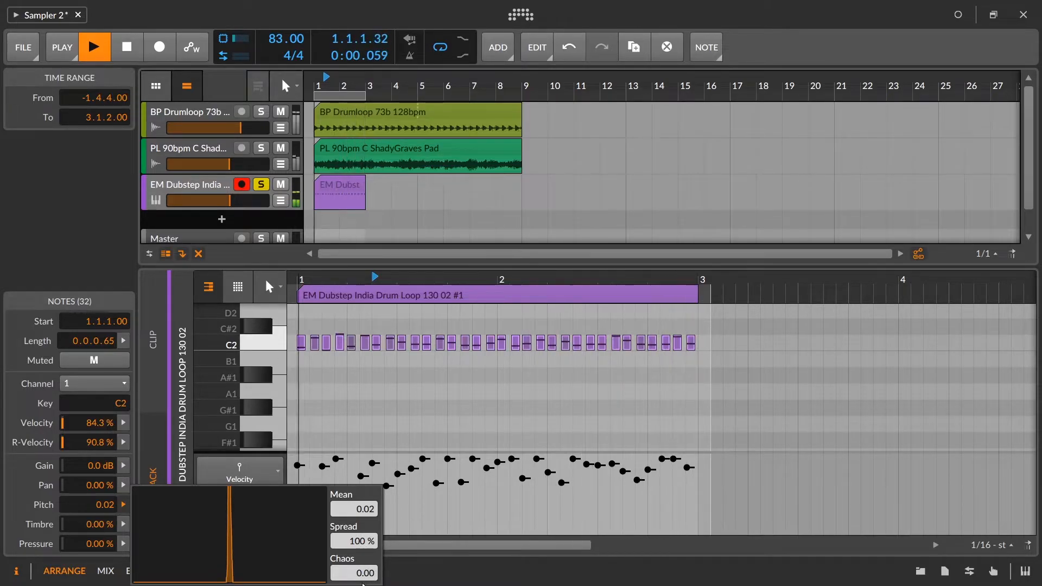
# Step: Add a D2 note of length 0.0.0.65 at the very start of the clip
pyautogui.click(295, 316)
pyautogui.doubleClick(298, 315)
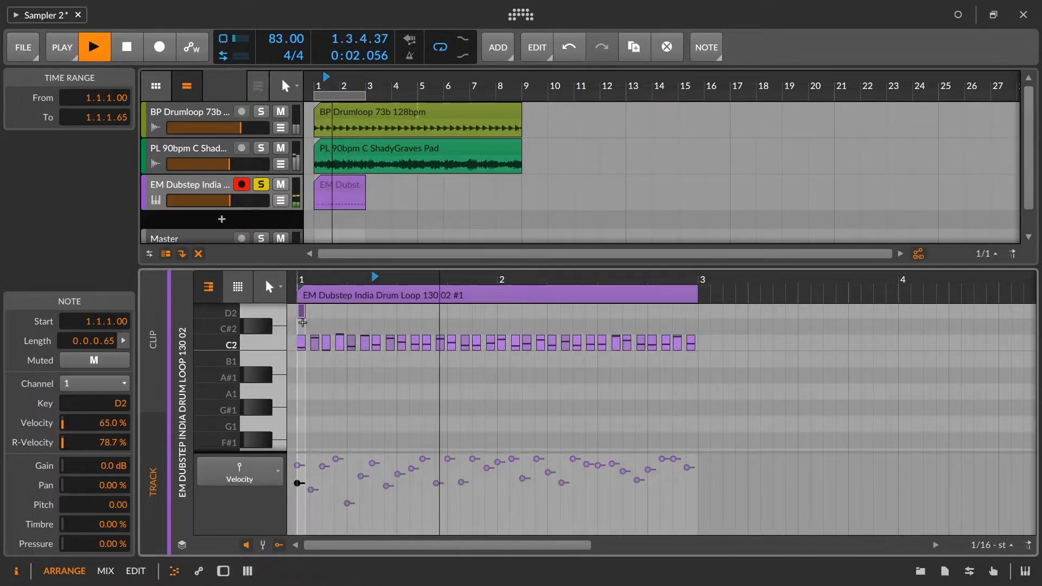
# Step: Delete the D2 note at the clip's start and widen the random pitch variation of all remaining notes with chaos
pyautogui.press('Delete')
pyautogui.hotkey('ctrl', 'a')
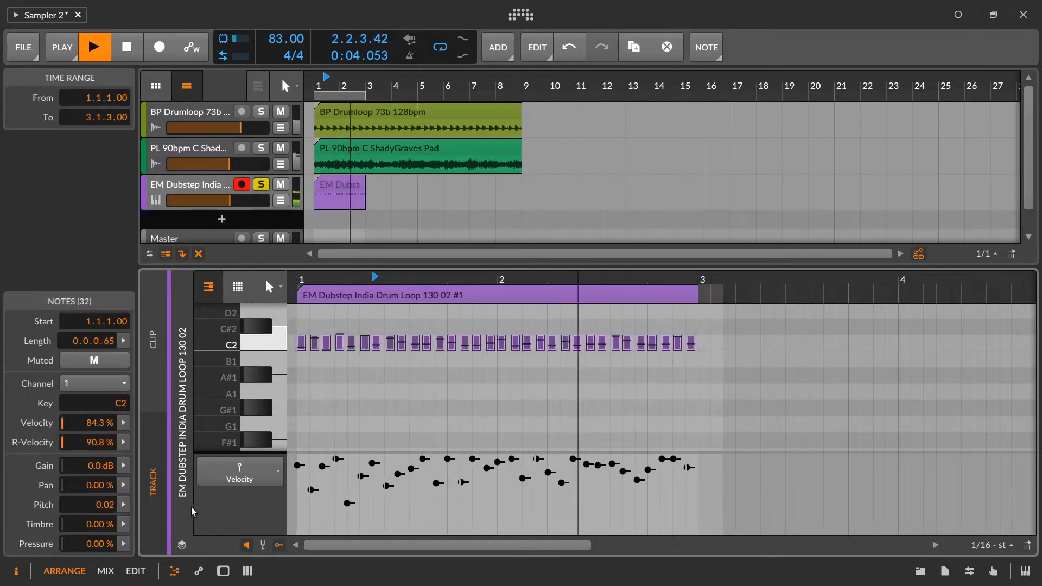
pyautogui.click(123, 505)
pyautogui.moveTo(362, 573); pyautogui.dragTo(367, 507)
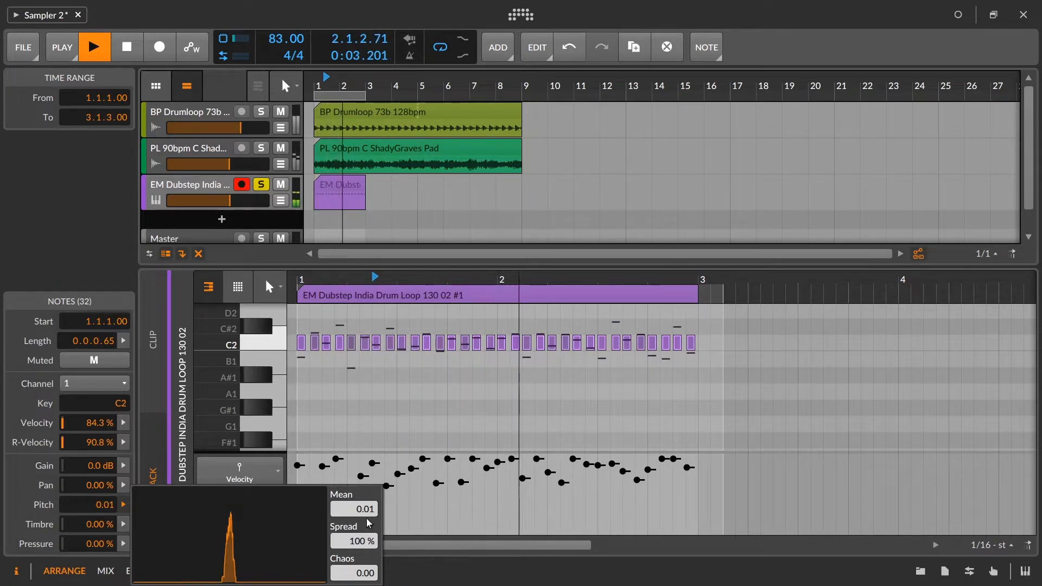
pyautogui.click(125, 508)
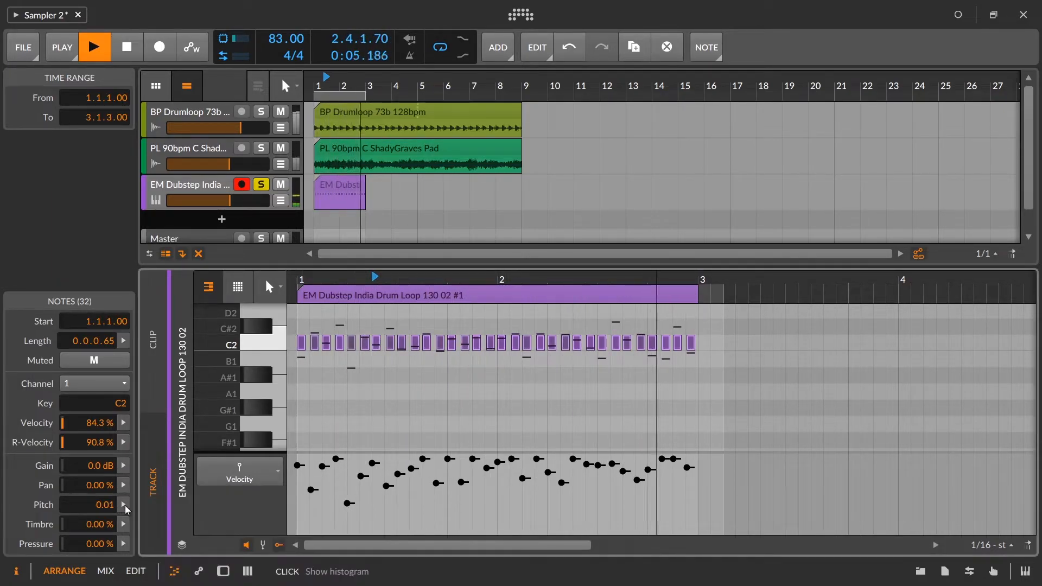
# Step: Unsolo the percussion track and lower its volume slightly
pyautogui.click(259, 190)
pyautogui.moveTo(228, 202); pyautogui.dragTo(227, 202)
# Step: Open the percussion track's Sampler and try its band-pass filter, lowering the resonance and varying the cutoff from about 1.13 kHz
pyautogui.doubleClick(198, 187)
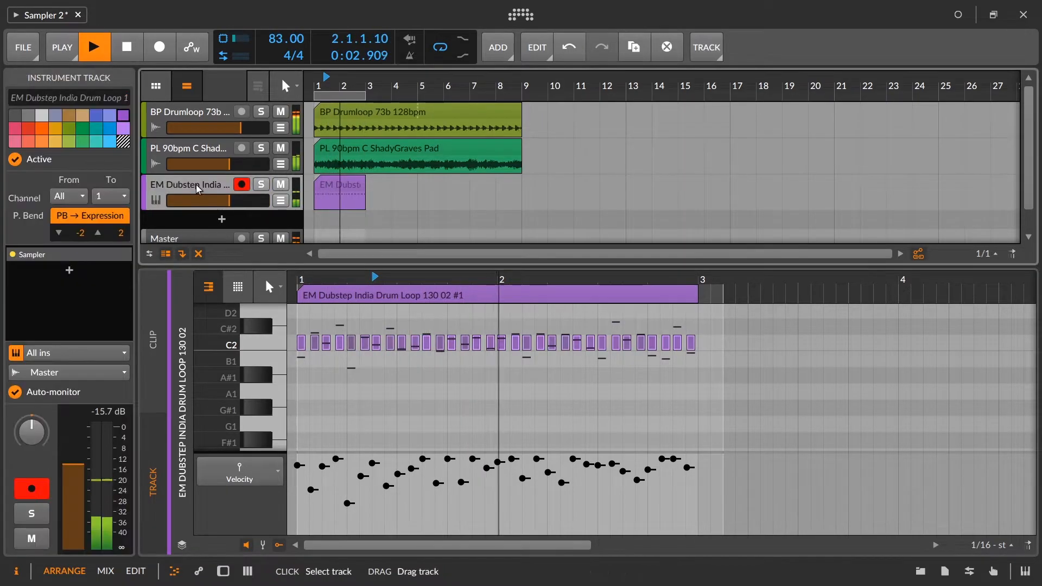
pyautogui.click(487, 491)
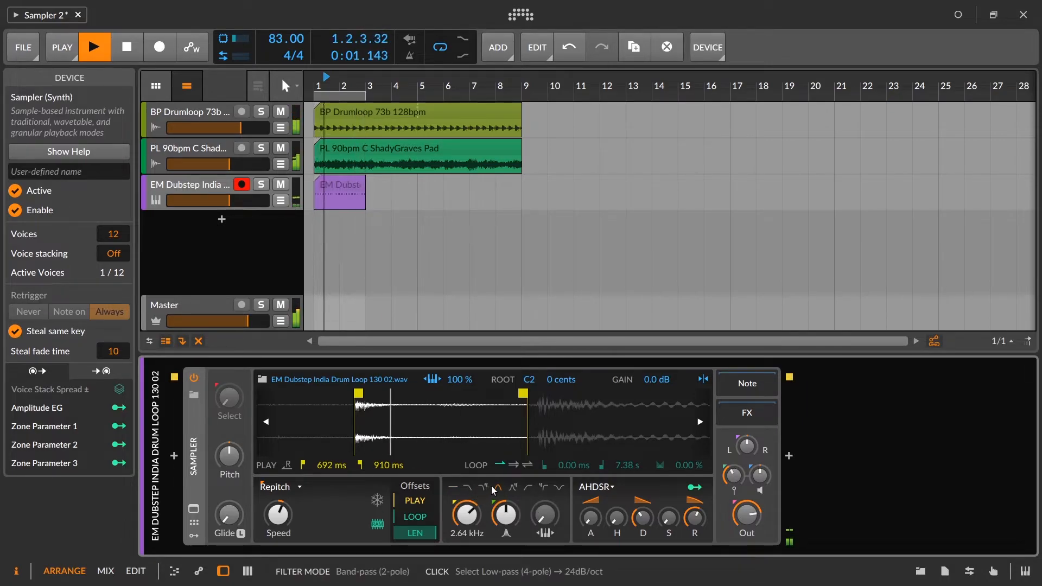
pyautogui.moveTo(504, 512); pyautogui.dragTo(466, 523)
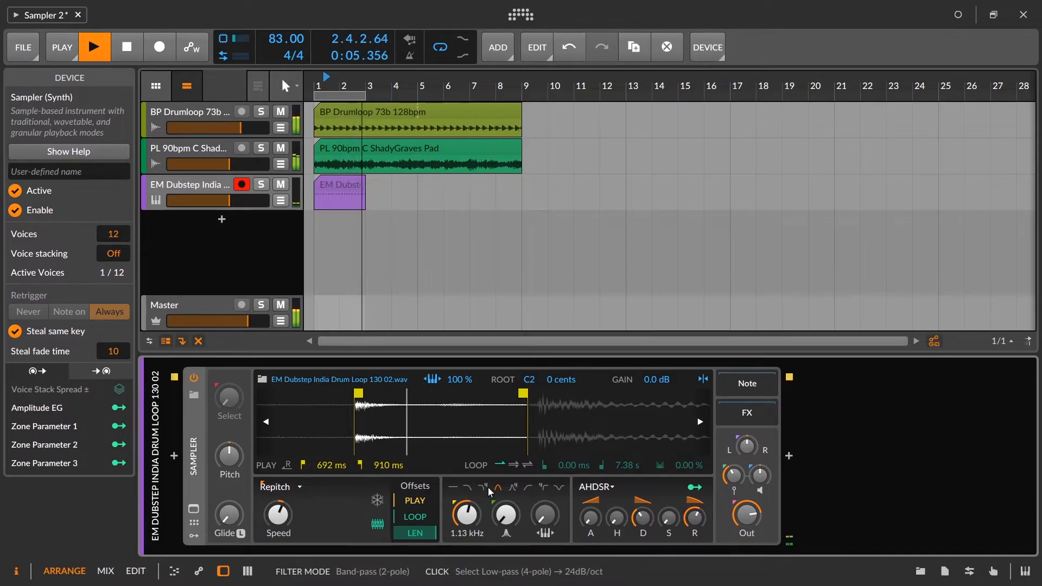
pyautogui.moveTo(470, 522); pyautogui.dragTo(470, 496)
pyautogui.press('space')
# Step: Reopen the percussion clip's notes, transpose the note at 2.3.4.10 up to D2, and start playback
pyautogui.doubleClick(342, 182)
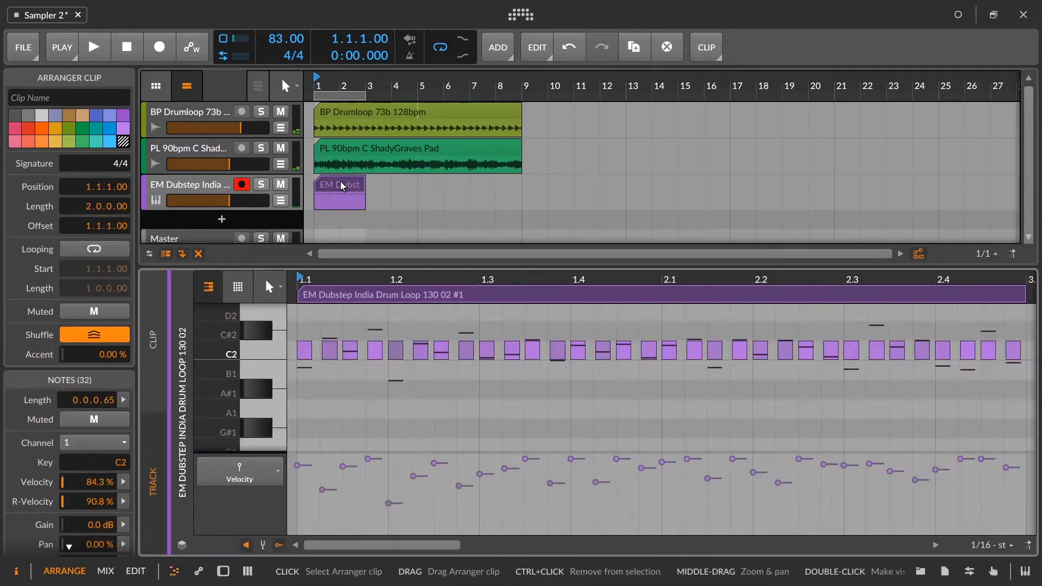
pyautogui.moveTo(615, 267); pyautogui.dragTo(615, 214)
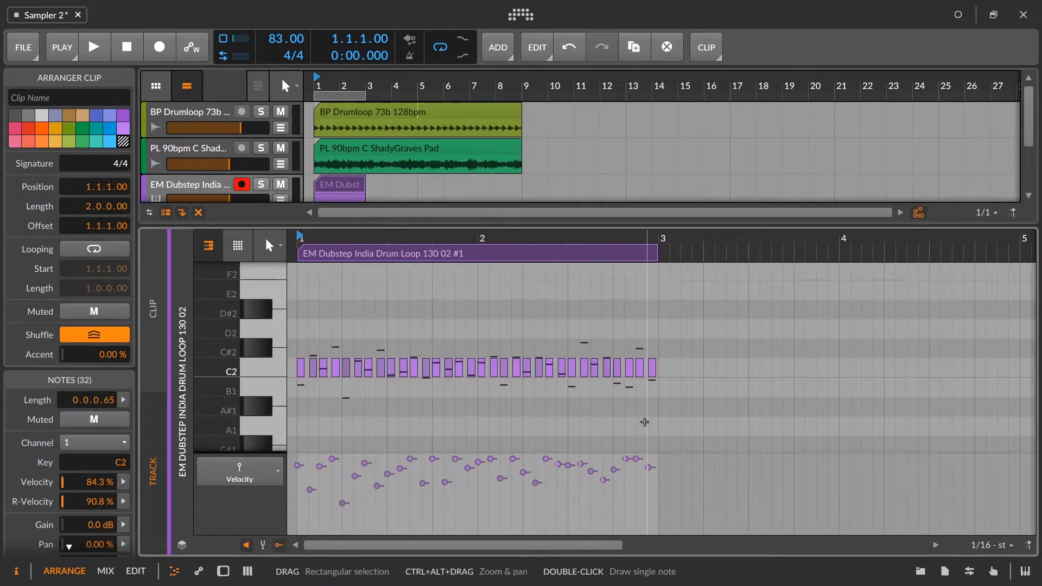
pyautogui.scroll(3, 608, 376)
pyautogui.click(608, 375)
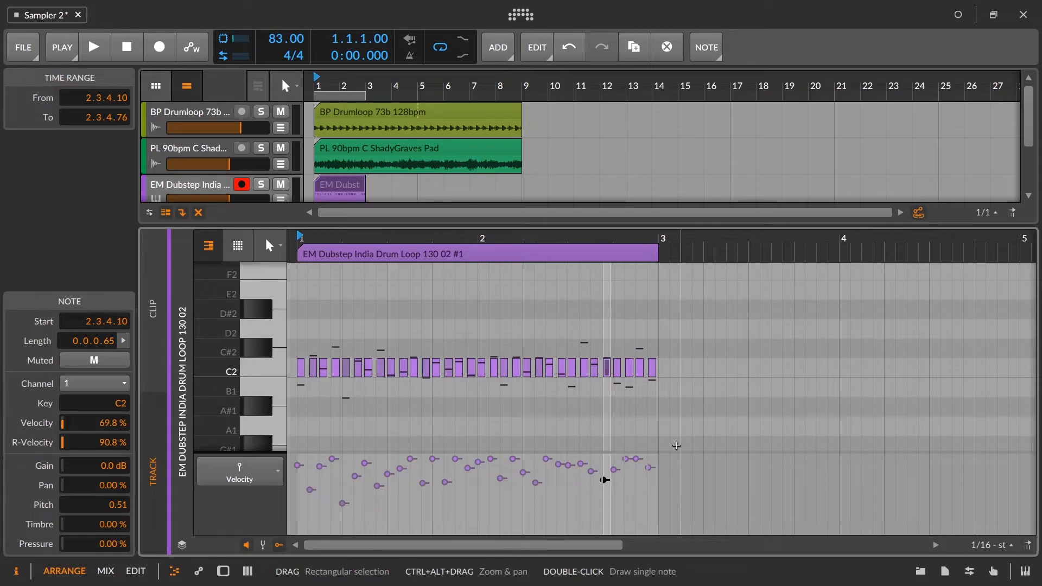
pyautogui.press('Up')
pyautogui.press('Up')
pyautogui.press('space')
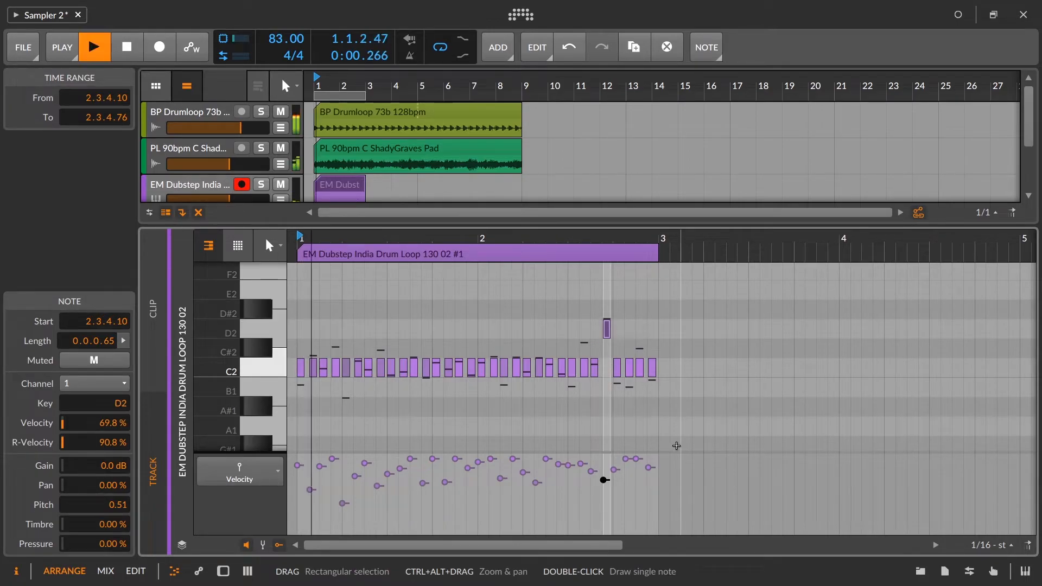
# Step: Transpose the note at 2.4.3.00 up to D#2
pyautogui.click(641, 367)
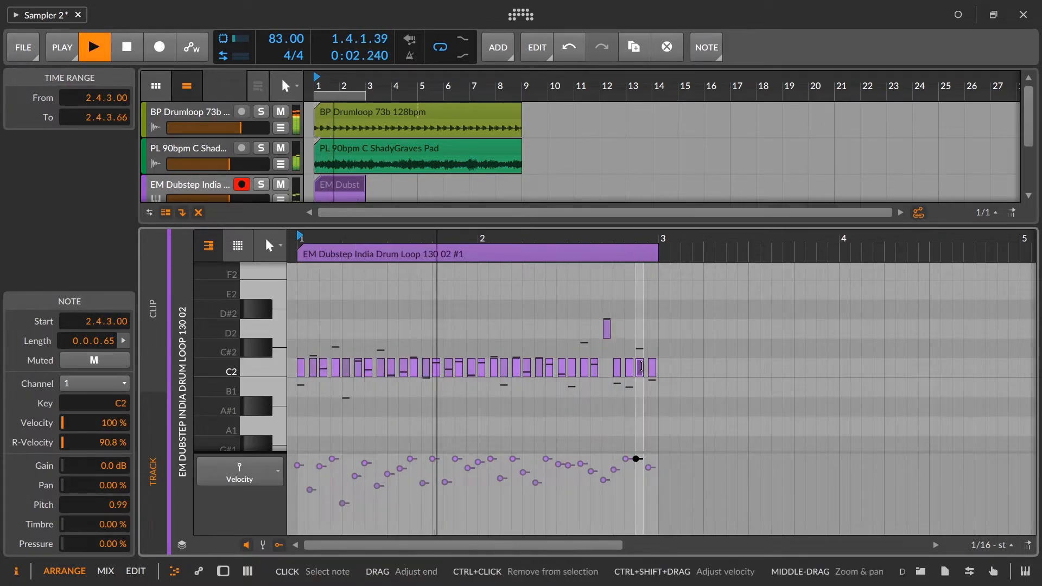
pyautogui.press('Up')
pyautogui.press('Up')
pyautogui.press('Up')
pyautogui.press('Up')
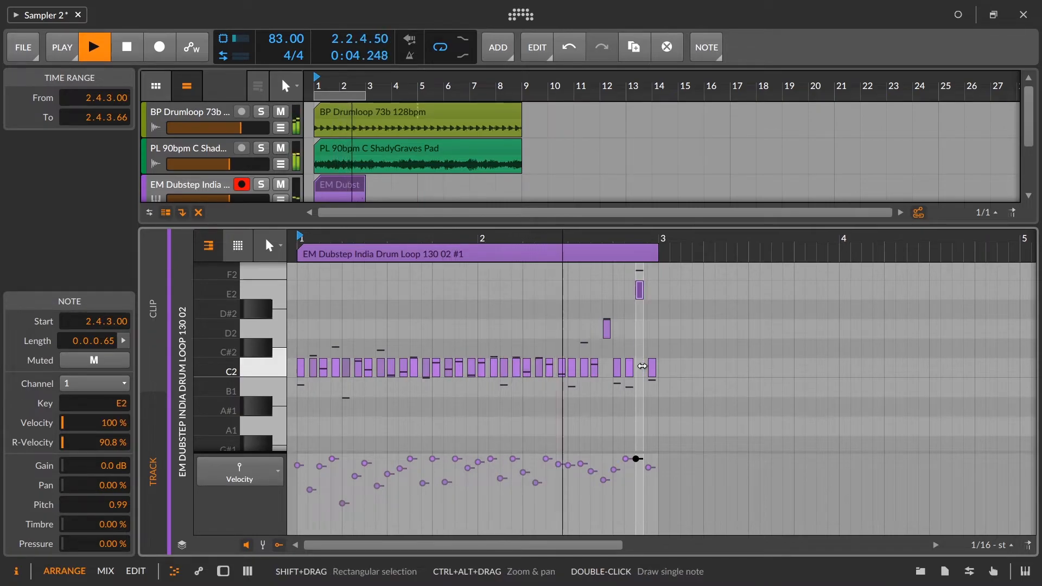
pyautogui.press('Down')
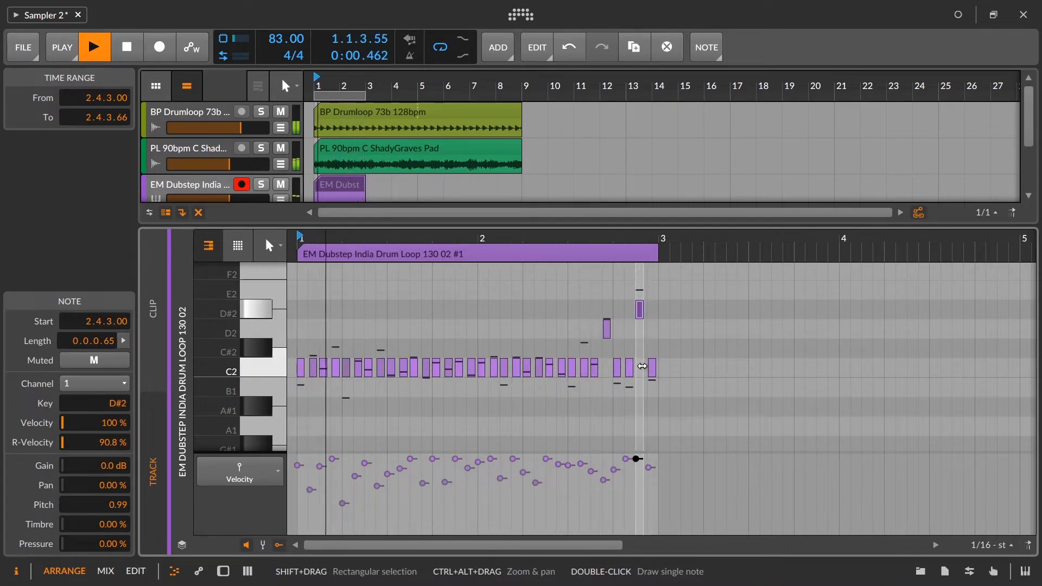
# Step: Transpose the note at 1.4.2.10 down to A#1 and the note at 1.4.4.11 up to D2
pyautogui.click(449, 367)
pyautogui.press('Down')
pyautogui.press('Down')
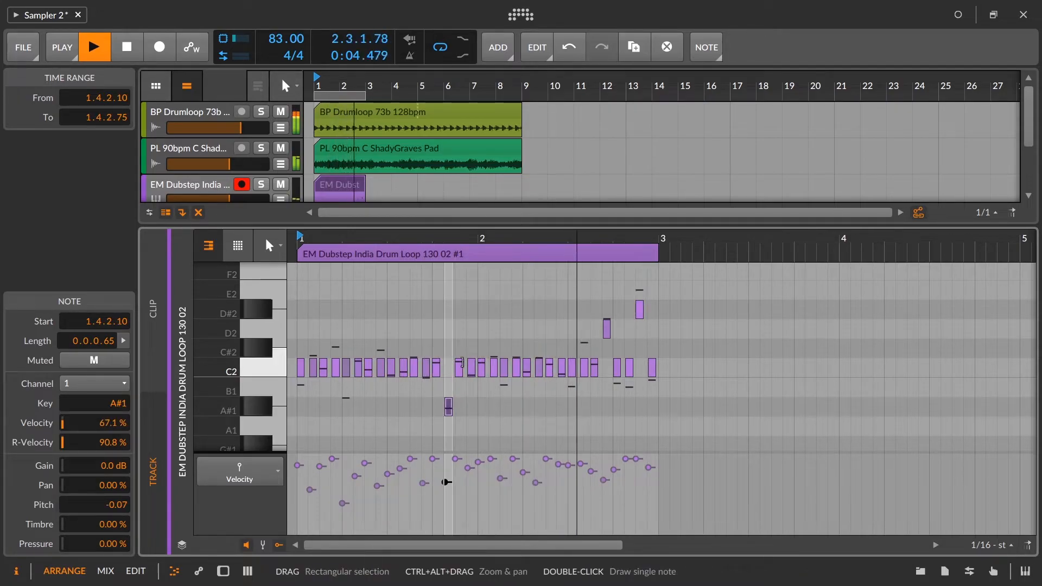
pyautogui.click(473, 365)
pyautogui.press('Up')
pyautogui.press('Up')
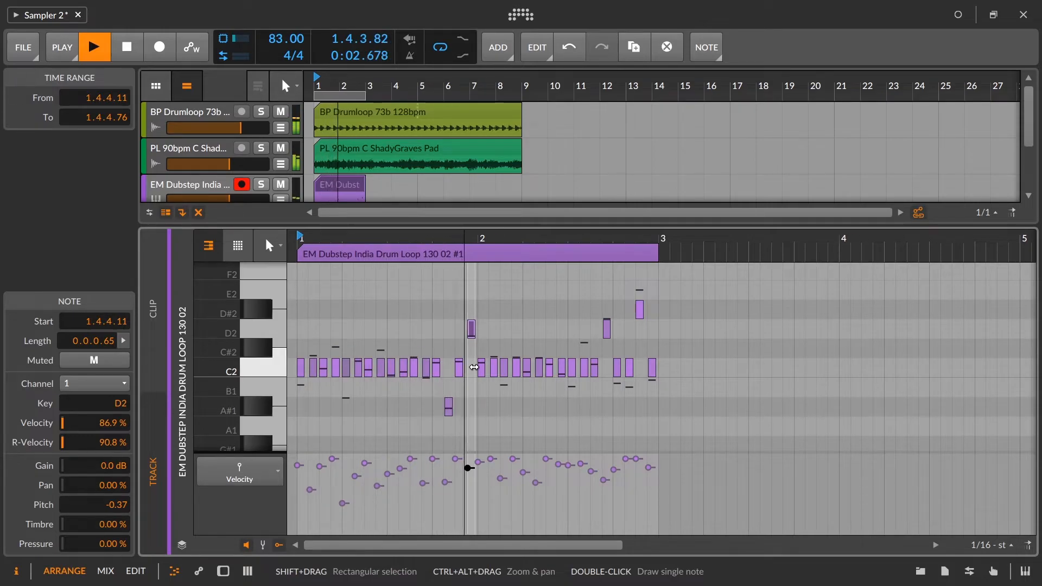
# Step: Transpose the note at 2.1.4.10 up to C#2 and the note at 2.2.2.10 down to B1
pyautogui.click(518, 371)
pyautogui.press('Up')
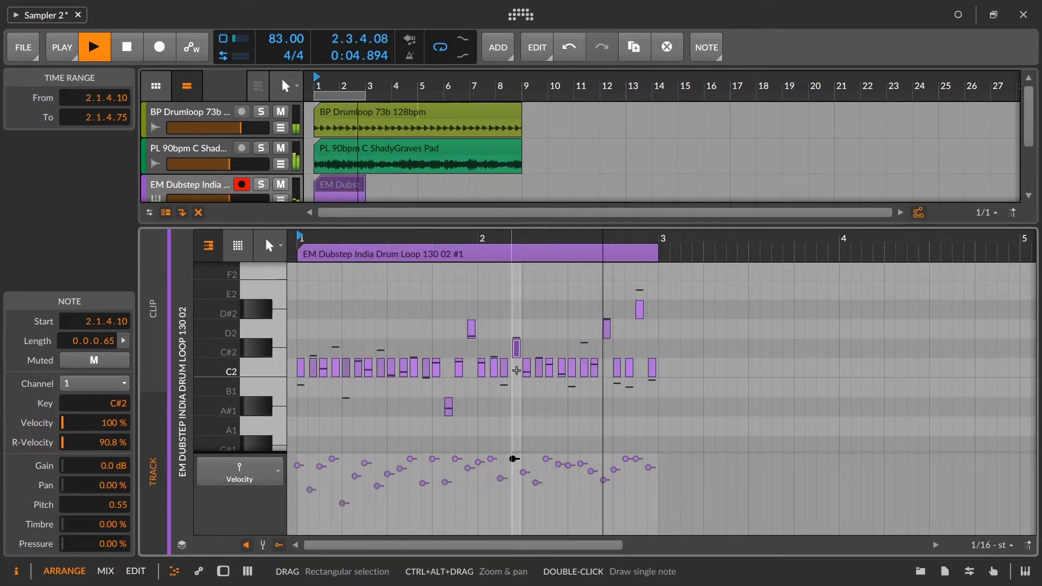
pyautogui.click(539, 369)
pyautogui.press('Down')
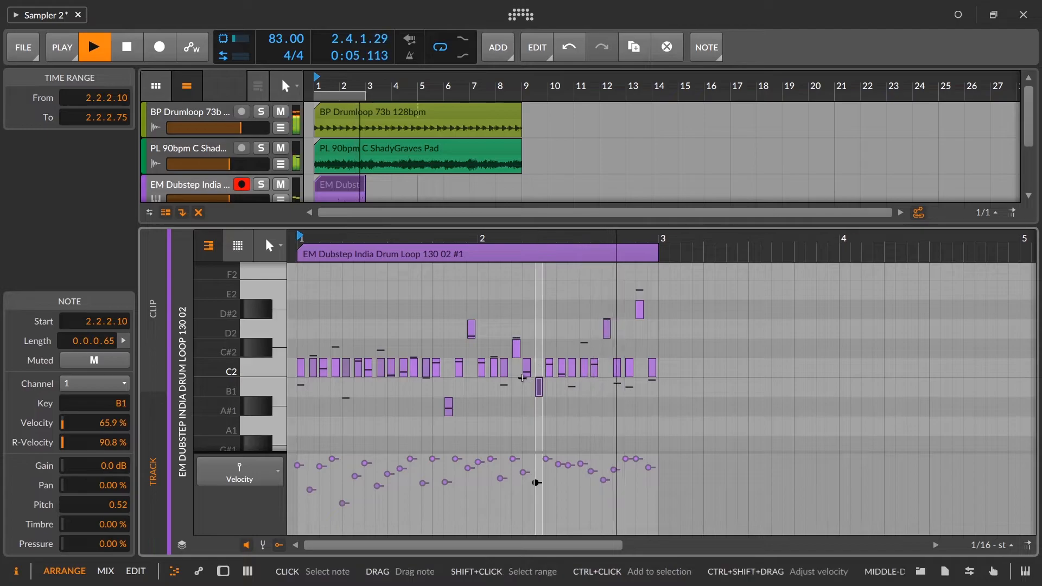
# Step: Transpose the note at 2.2.4.99 down to A#1
pyautogui.click(571, 369)
pyautogui.press('Down')
pyautogui.press('Down')
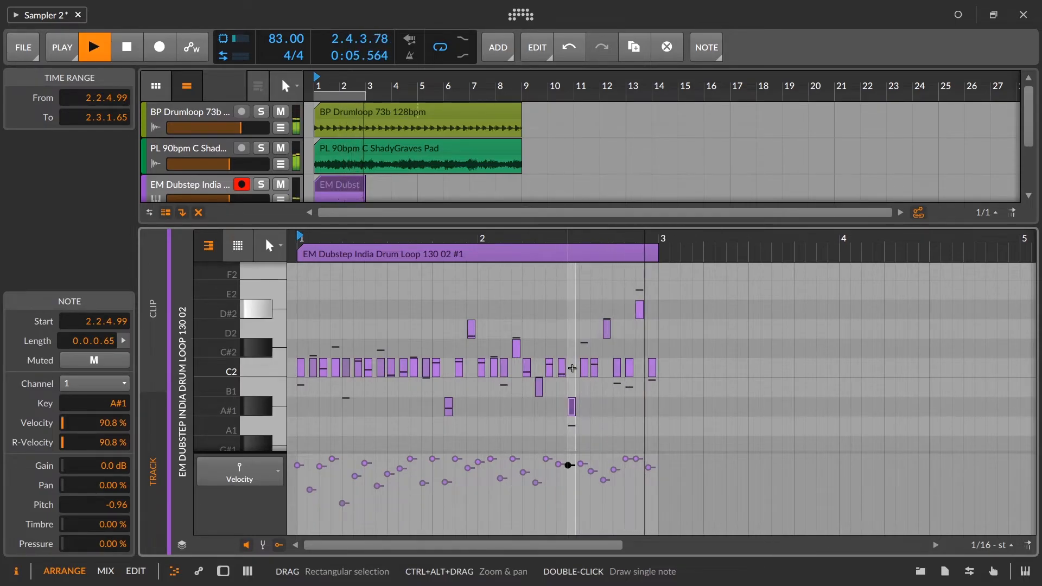
# Step: Solo the percussion track and raise the Sampler's filter cutoff to 22.5 kHz, bypassing the filter
pyautogui.click(261, 184)
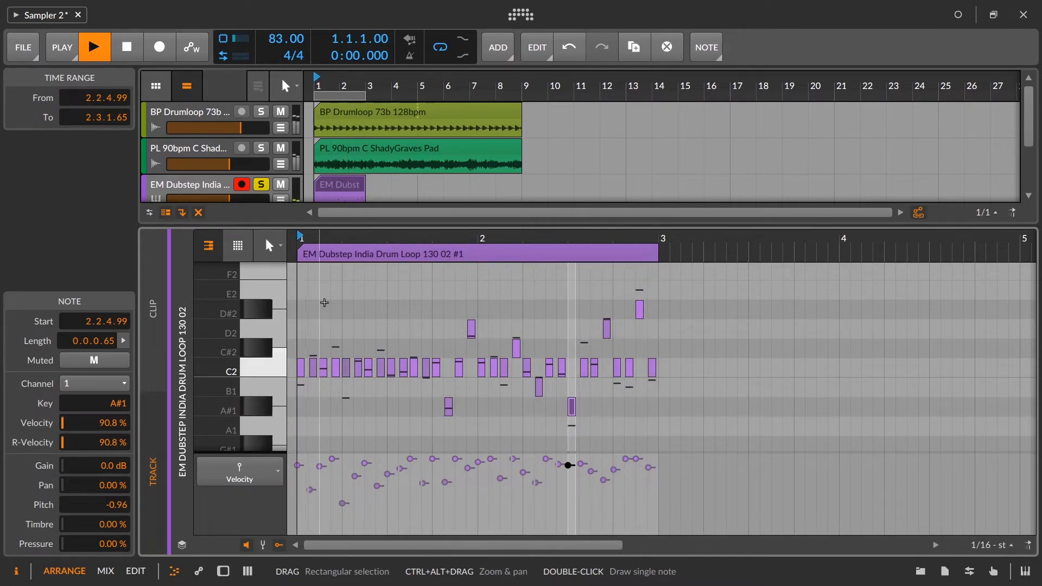
pyautogui.press('d')
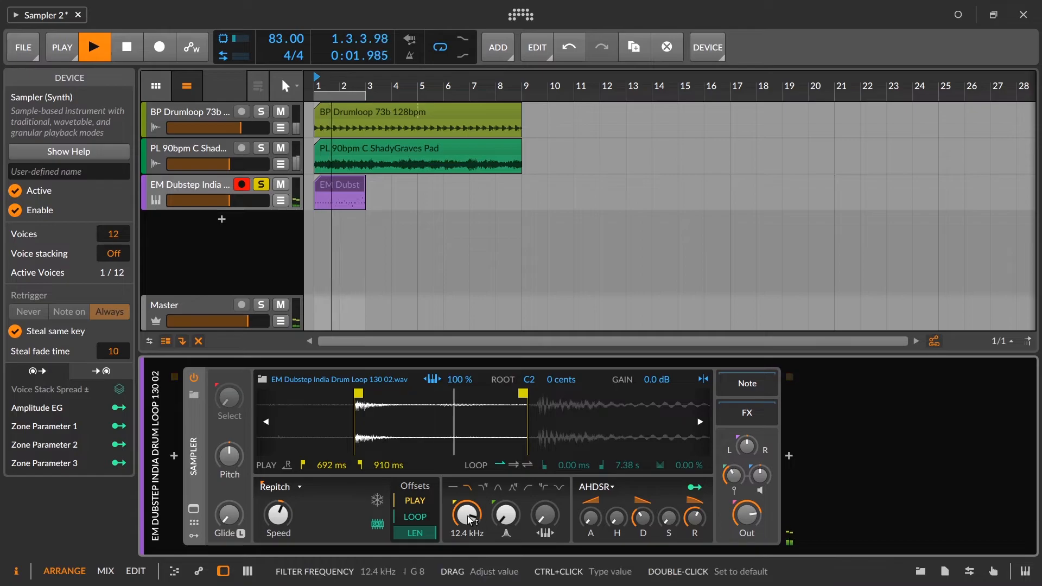
pyautogui.moveTo(466, 515)
pyautogui.mouseDown()
pyautogui.moveTo(467, 525)
pyautogui.moveTo(467, 506)
pyautogui.mouseUp()
pyautogui.click(453, 488)
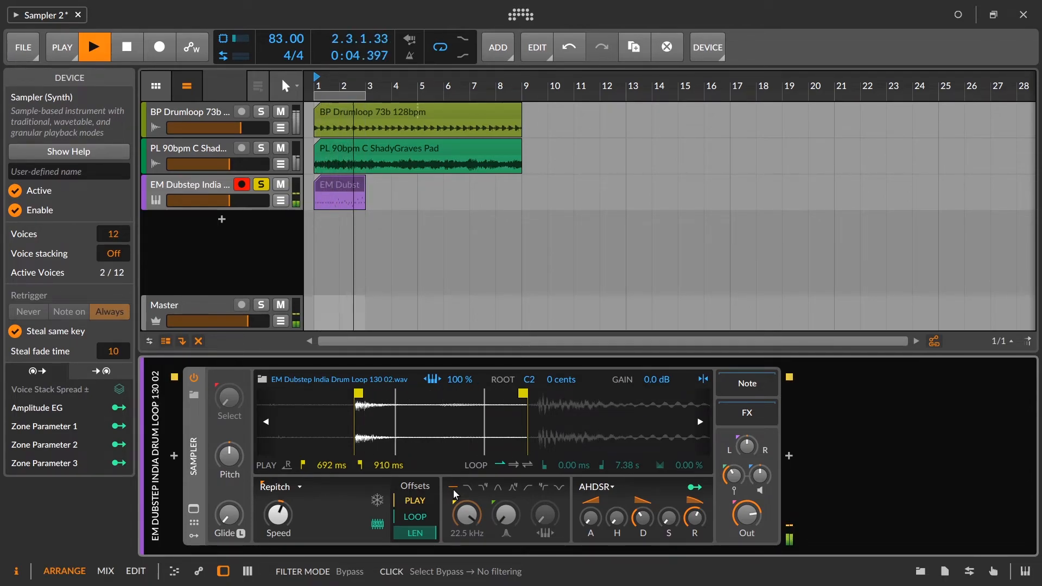
pyautogui.press('space')
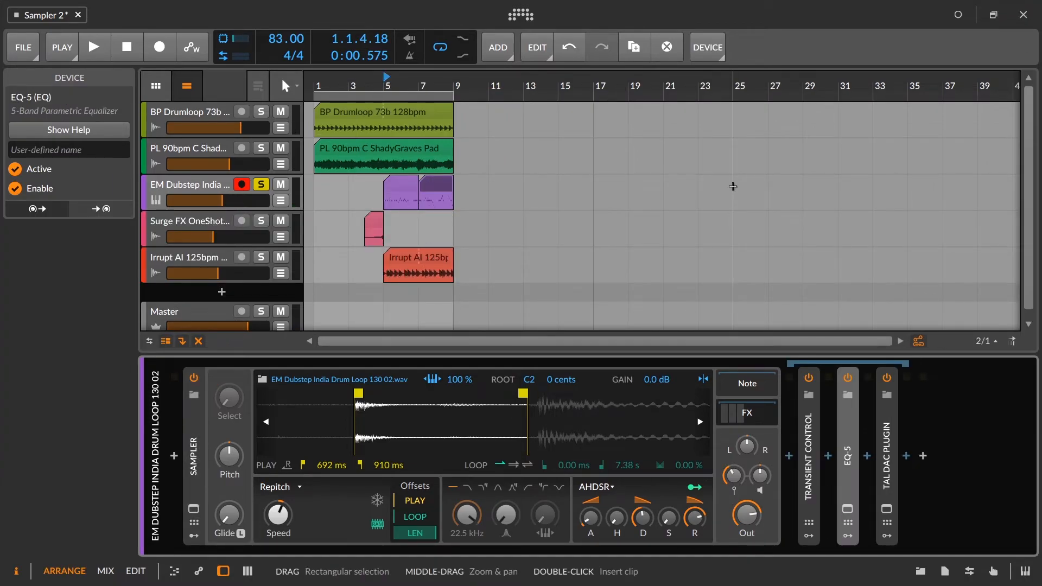
# Step: Audition the soloed percussion while viewing the Sampler's modulators, and play the full arrangement unsoloed from bar 1
pyautogui.press('space')
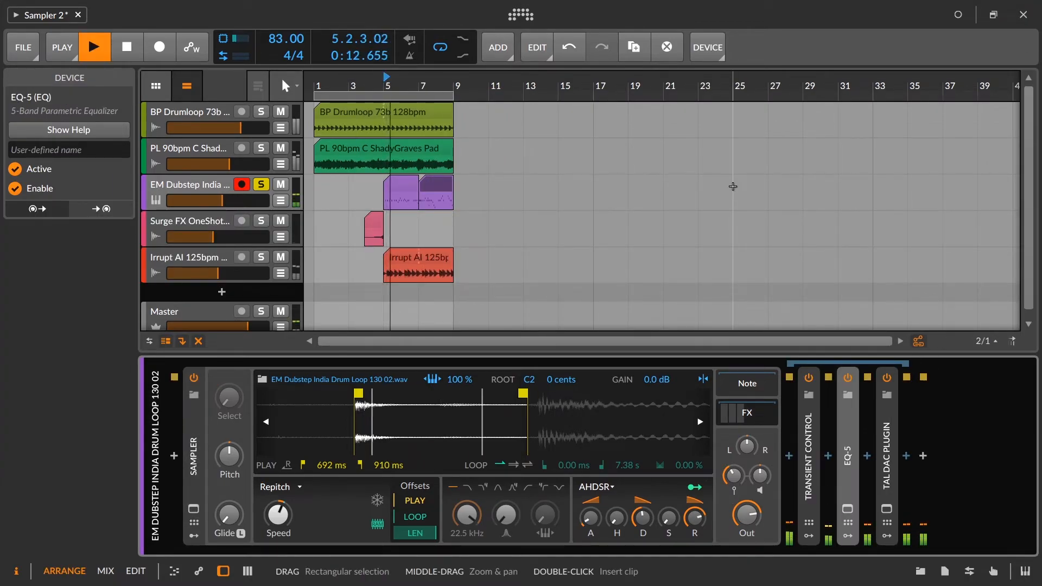
pyautogui.click(193, 537)
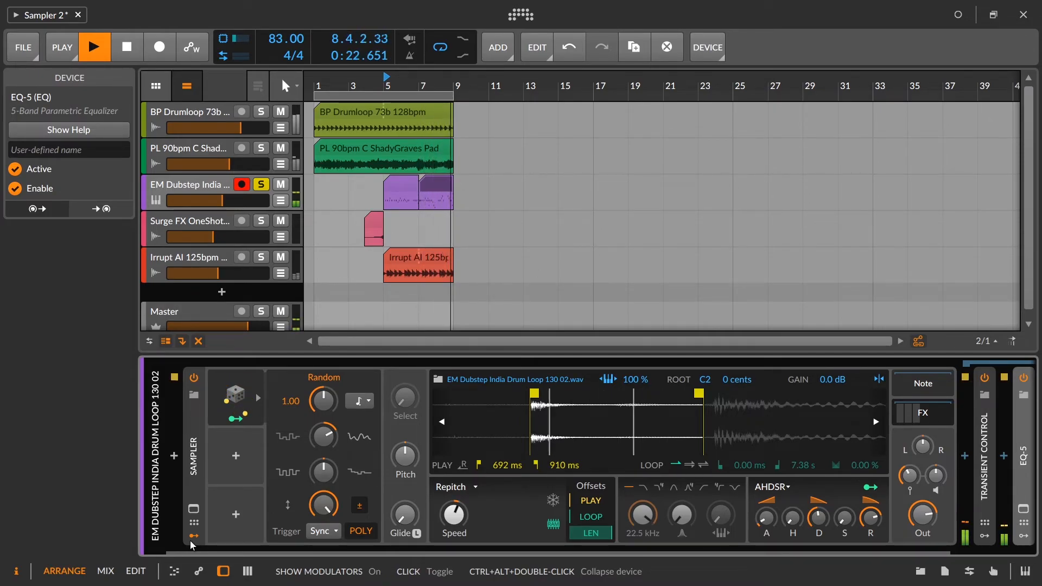
pyautogui.click(190, 540)
pyautogui.press('space')
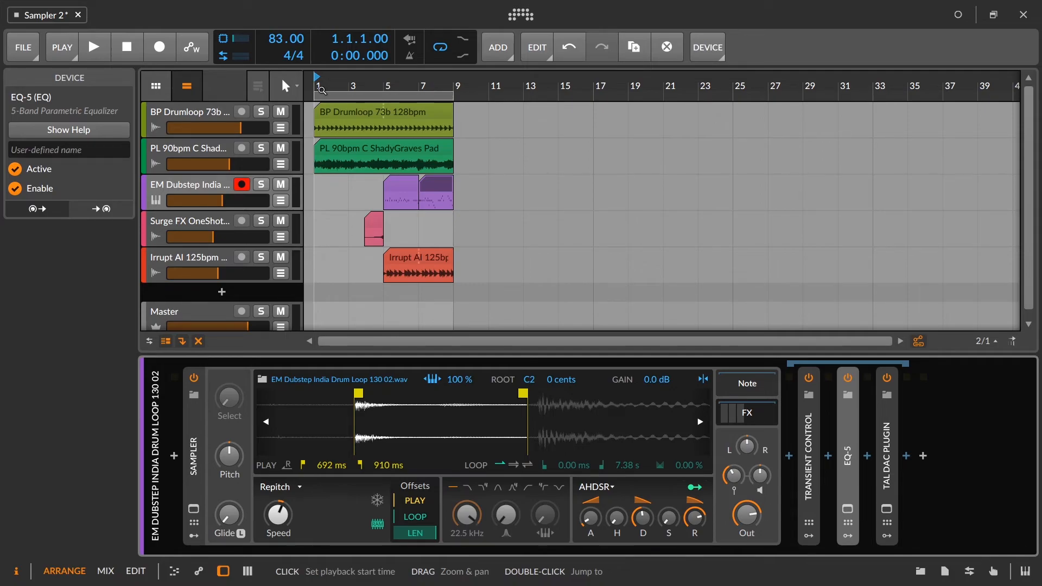
pyautogui.press('space')
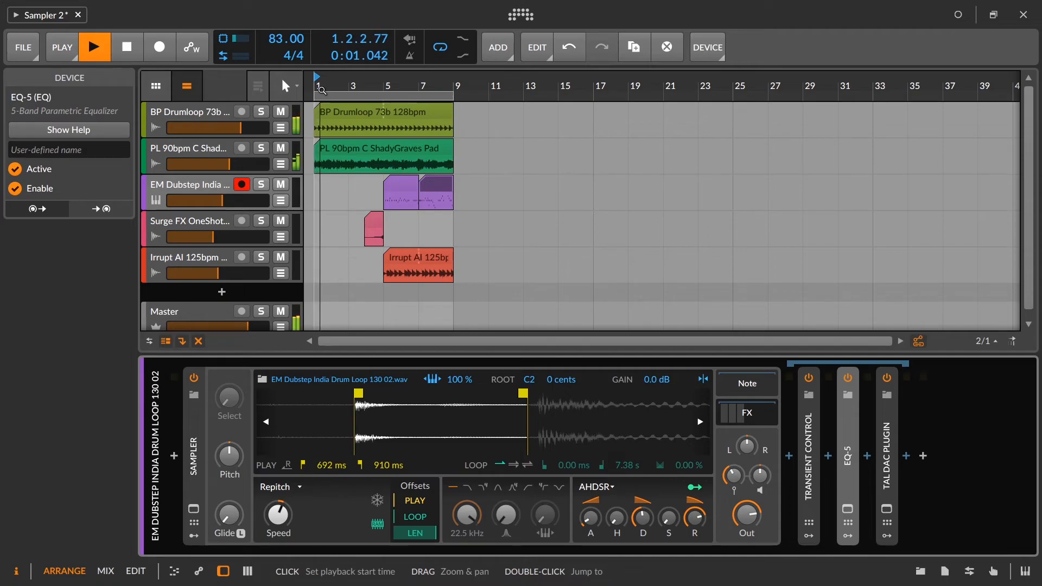